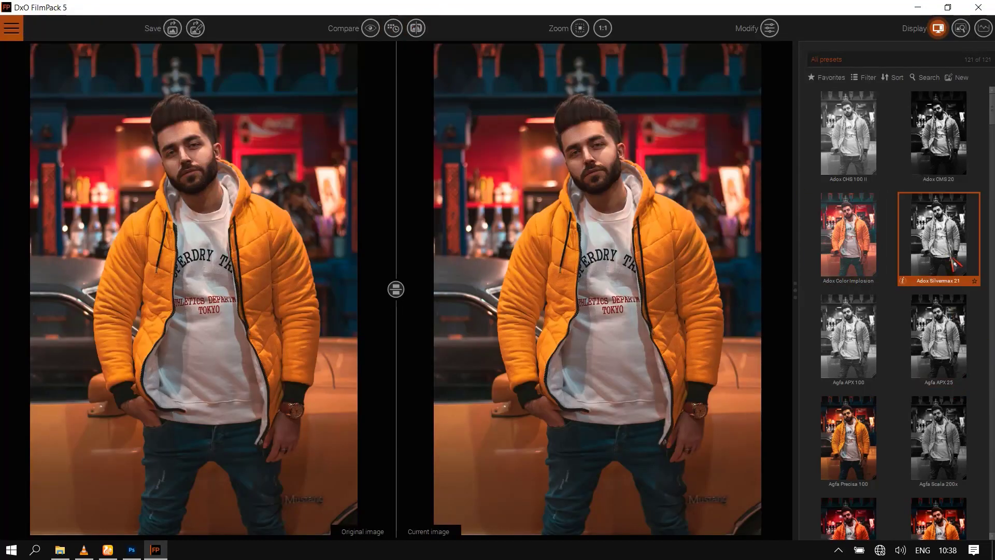
- Apply the Adox Silvermax 21 black-and-white preset to the man in the yellow jacket
click(939, 235)
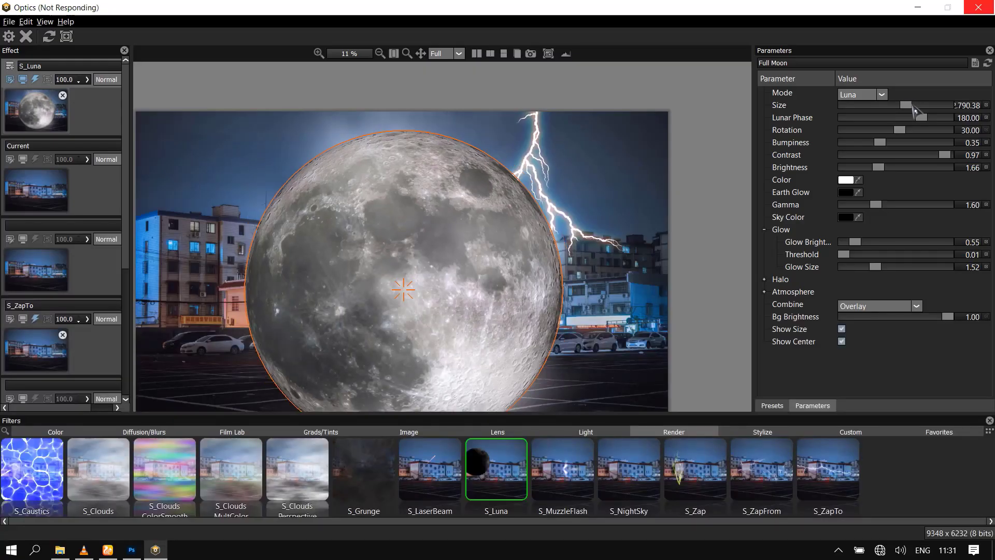
- Shrink the moon over the city
drag(913, 110, 882, 107)
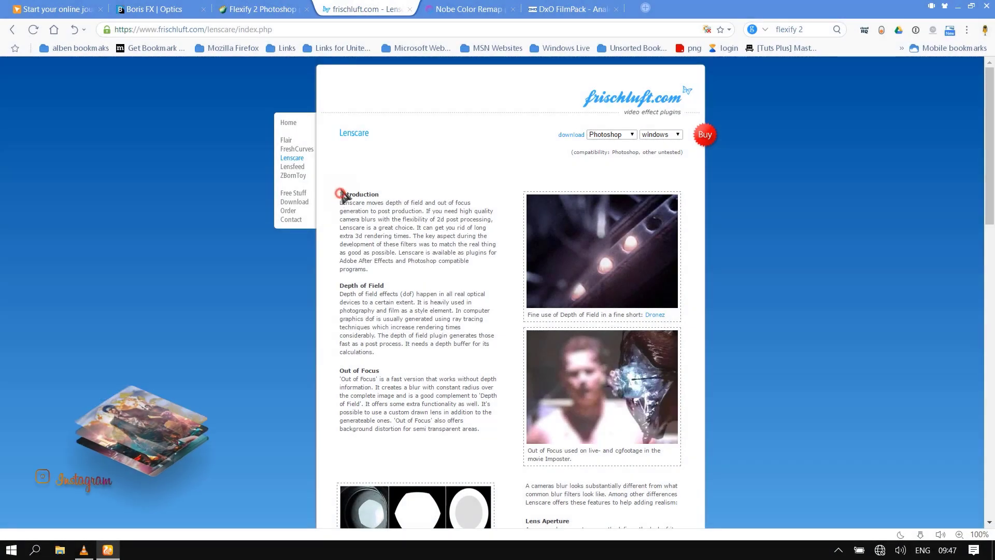
- Select the Introduction heading on the Lenscare page and scroll down to the Highlights section
drag(341, 195, 389, 196)
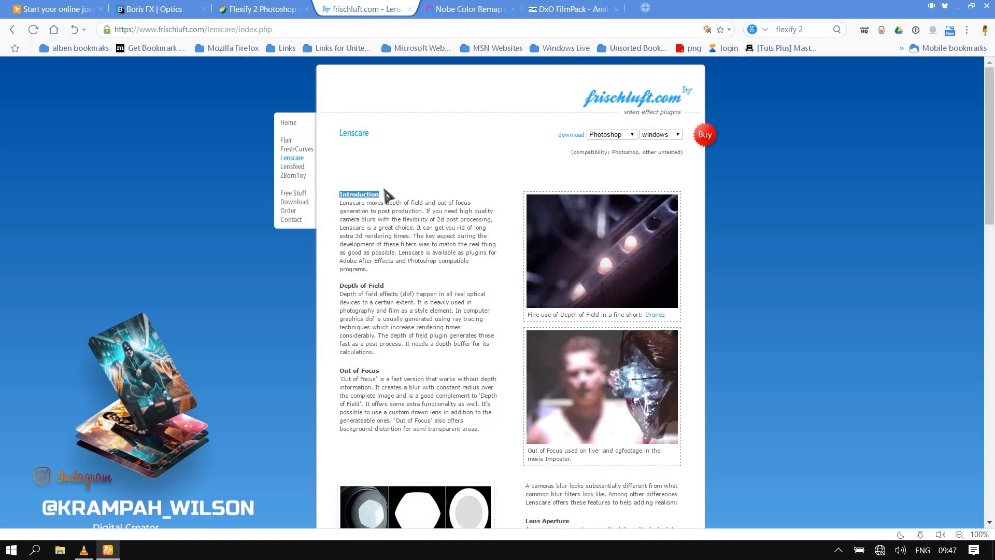
scroll(366, 252, down, 2)
scroll(366, 252, down, 2)
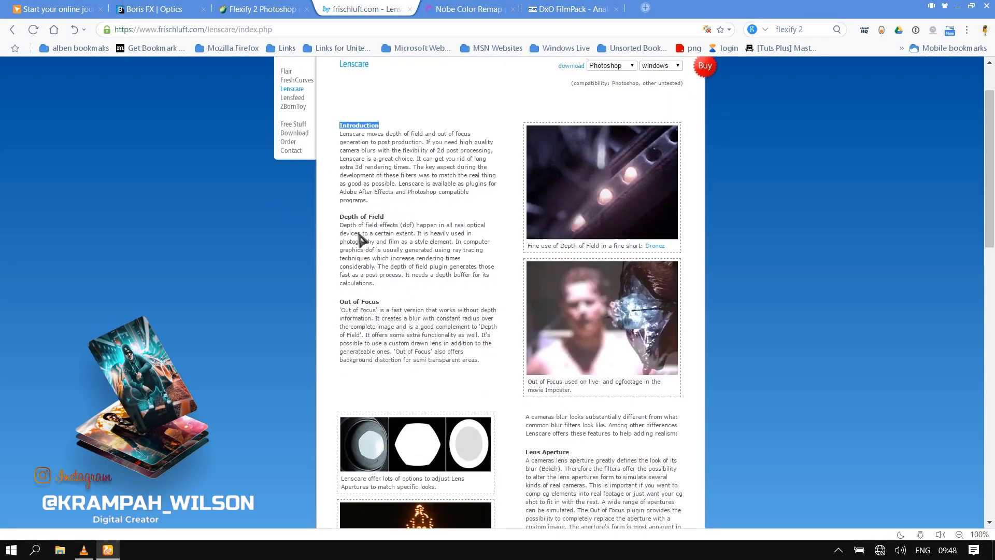
scroll(602, 224, down, 5)
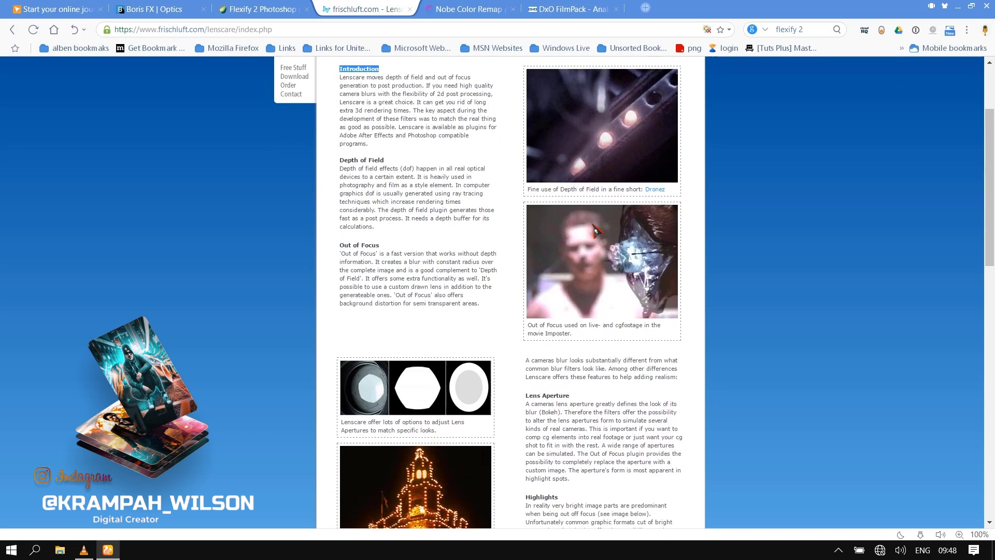
scroll(596, 244, down, 2)
mouse_move(381, 302)
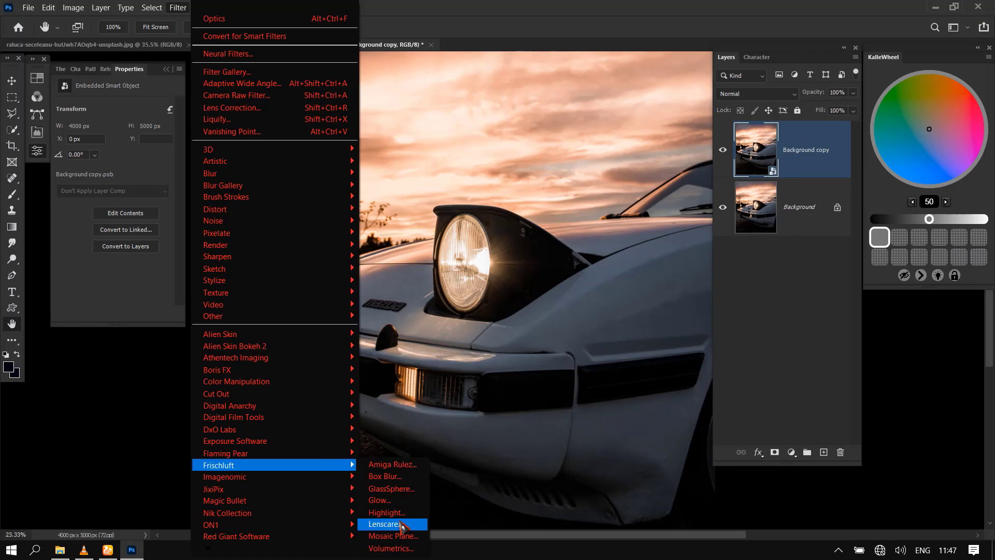
click(394, 527)
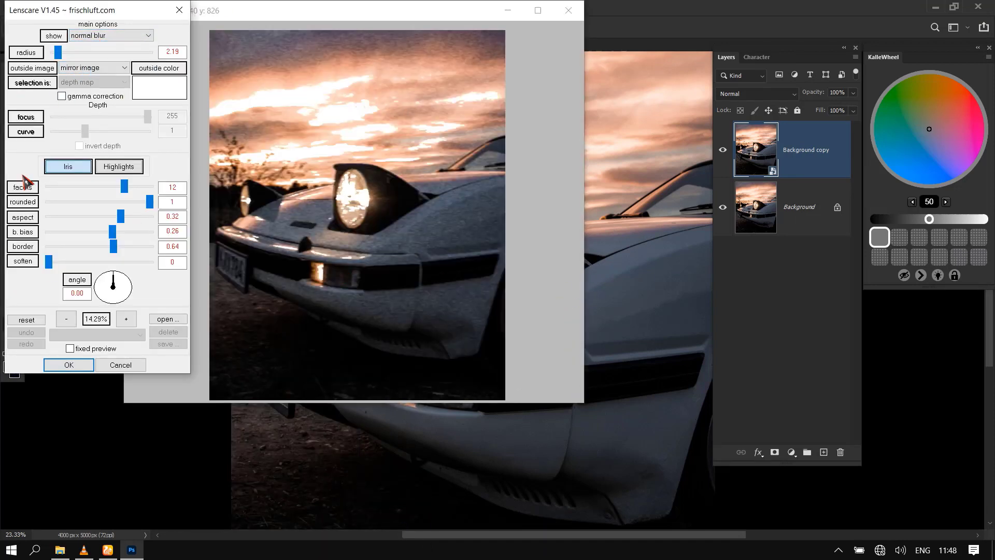
- Reset Lenscare to defaults, toggle gamma correction, and preview the highlight, iris and blurred views
click(27, 319)
click(63, 97)
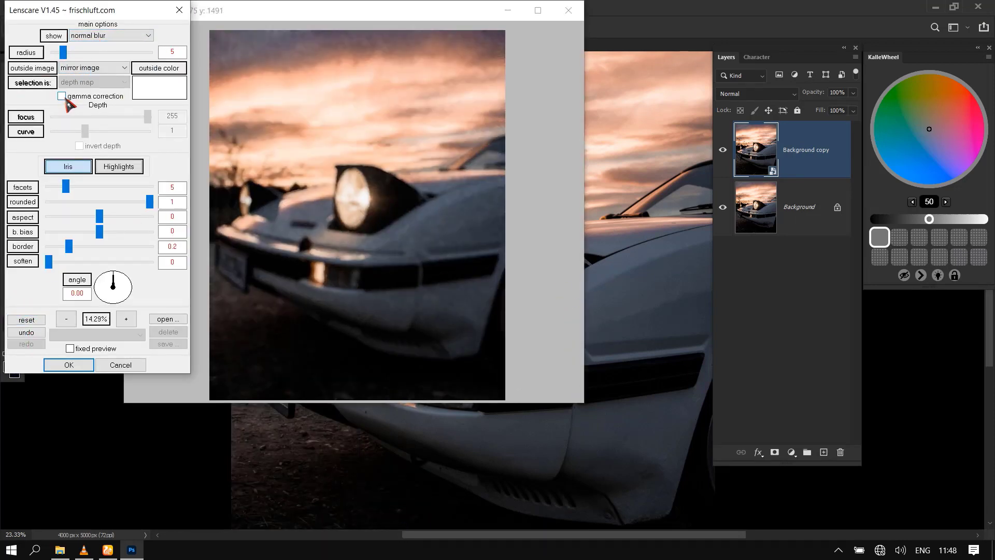
click(64, 98)
click(89, 36)
click(97, 100)
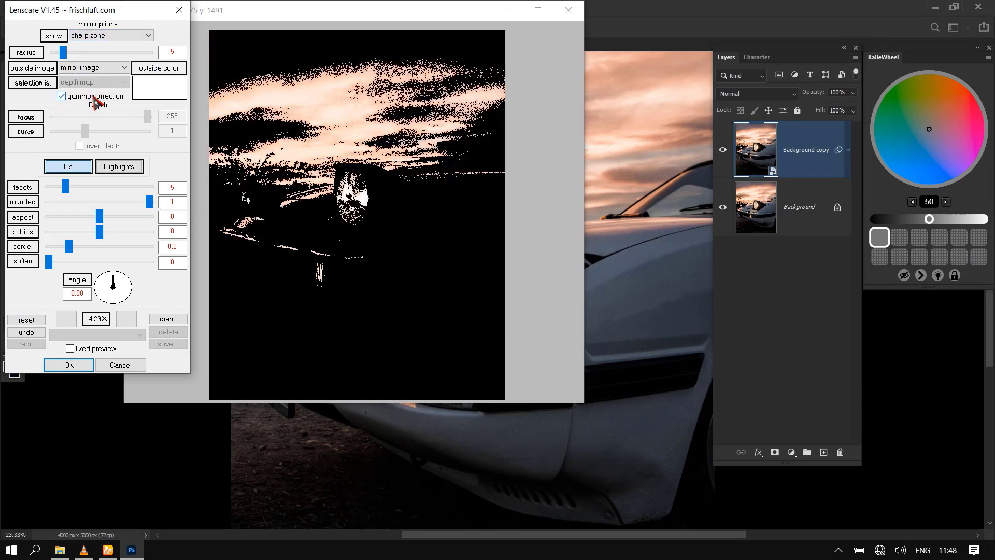
click(99, 35)
click(98, 41)
click(99, 35)
click(95, 65)
click(98, 35)
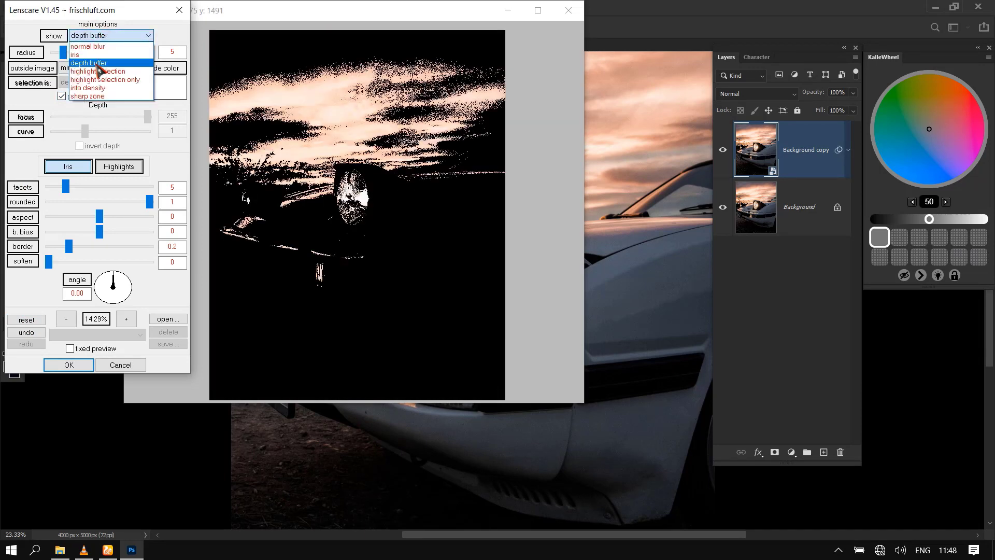
click(96, 67)
- Apply the default Lenscare blur to the Background copy layer as a smart filter
click(73, 366)
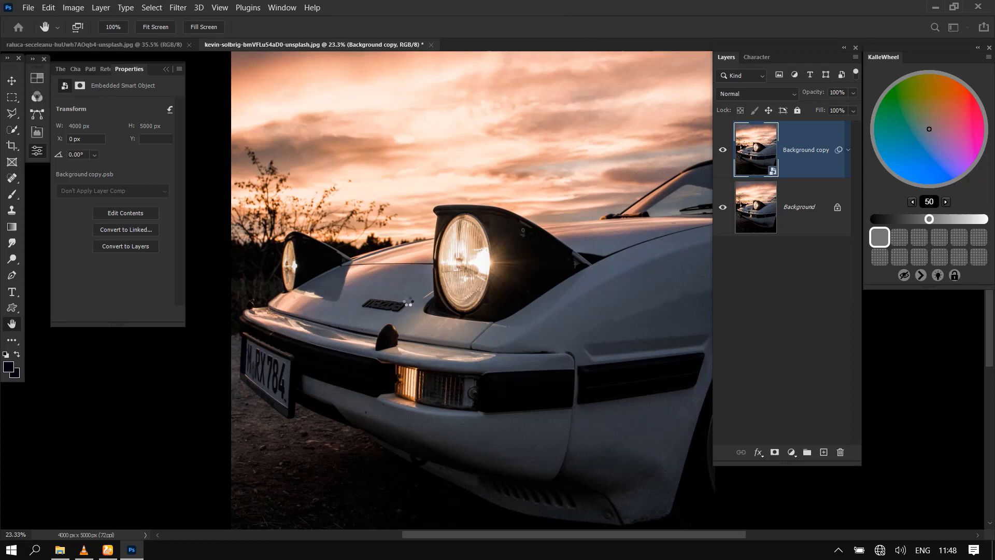
scroll(386, 282, down, 3)
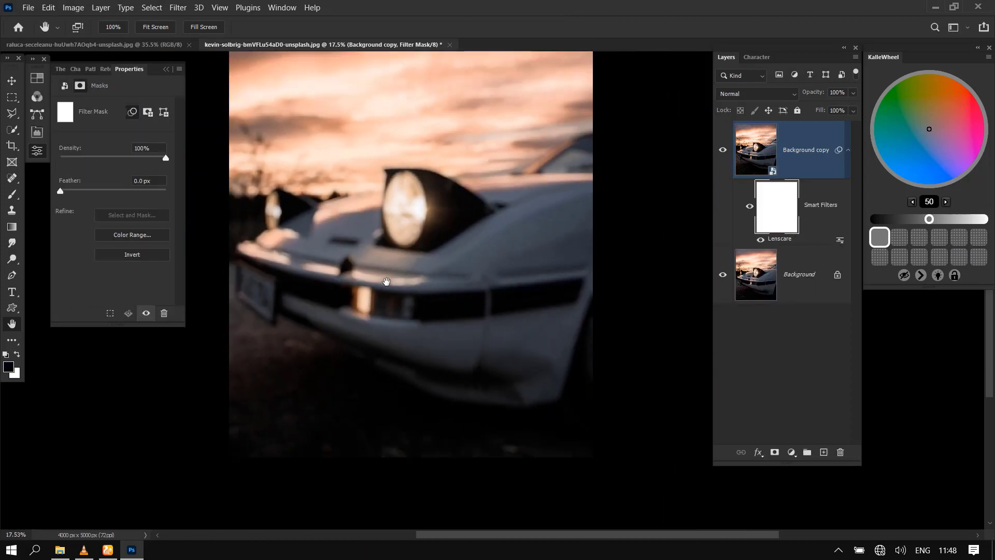
key(g)
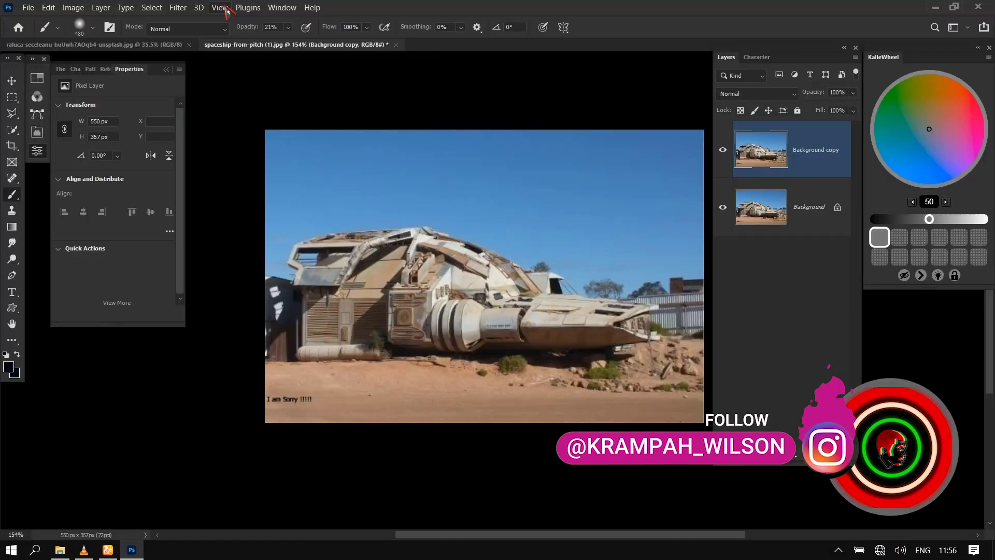
- Open Flexify 2 on the spaceship photo with cylindrical input and polar output projections
click(178, 7)
mouse_move(307, 358)
mouse_move(311, 453)
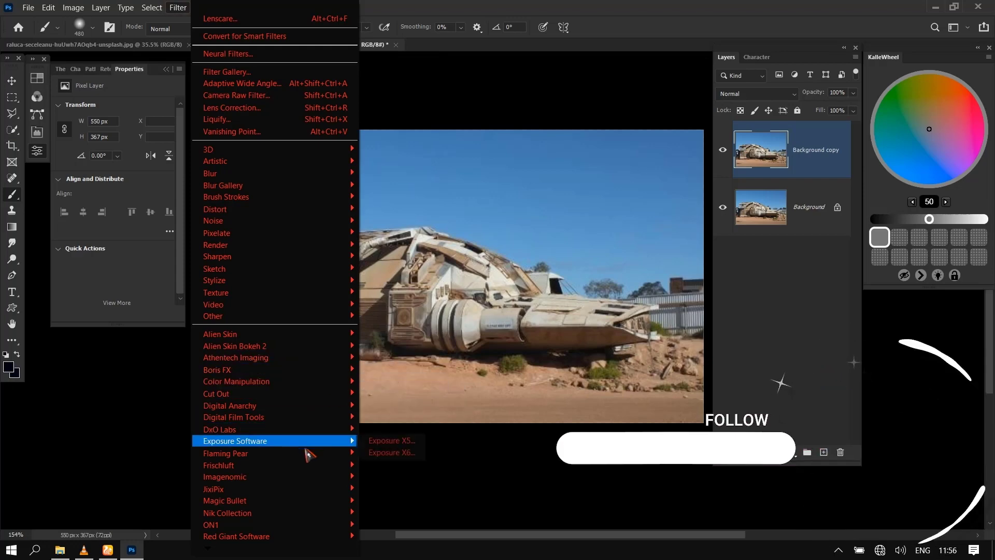
click(387, 453)
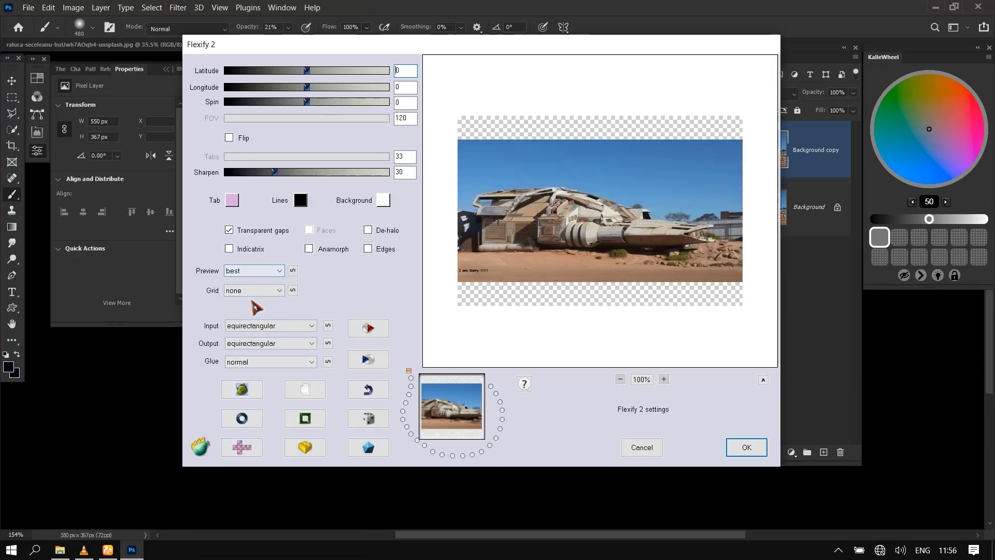
click(267, 327)
click(264, 99)
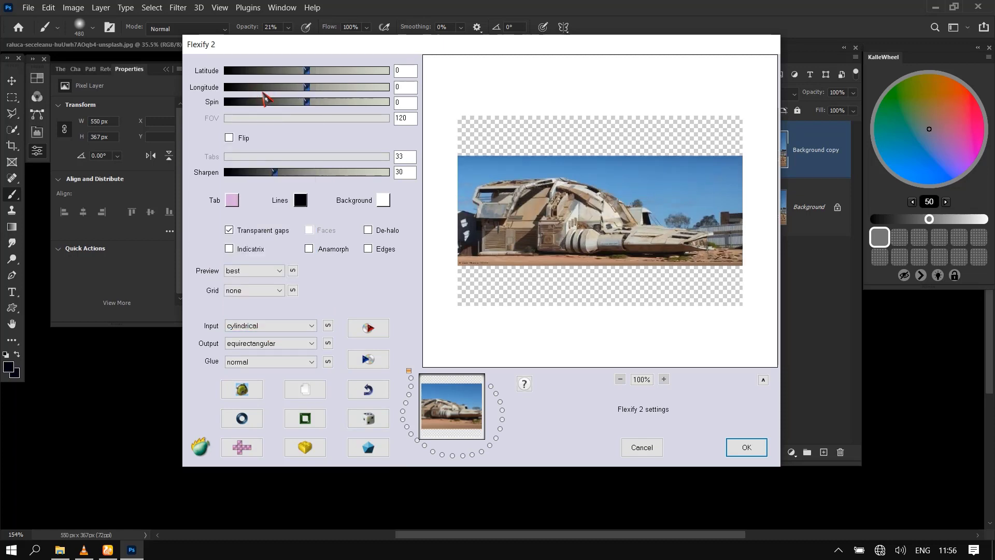
click(300, 344)
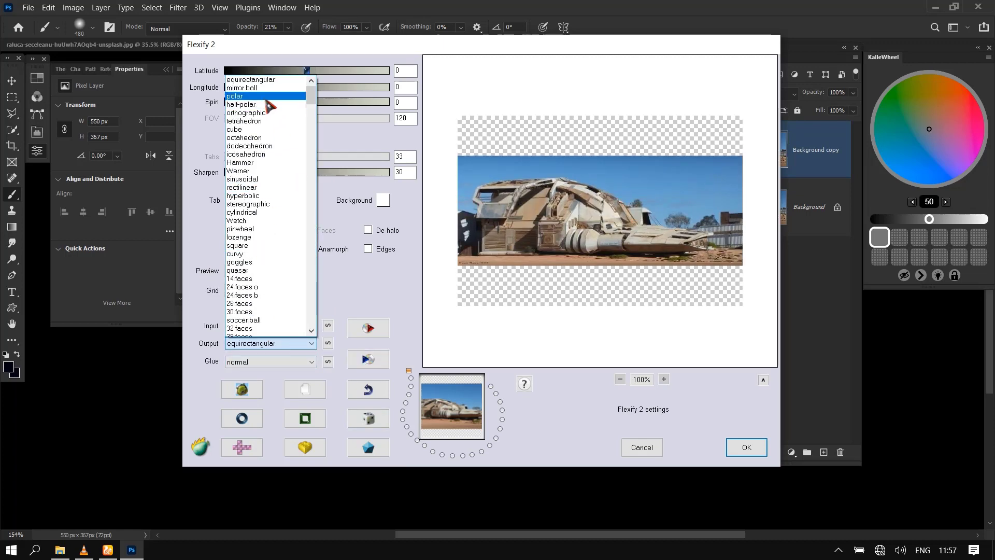
click(268, 102)
- Switch the input projection to polar, then tiling cube face, then soccer
click(269, 325)
scroll(275, 104, up, 1)
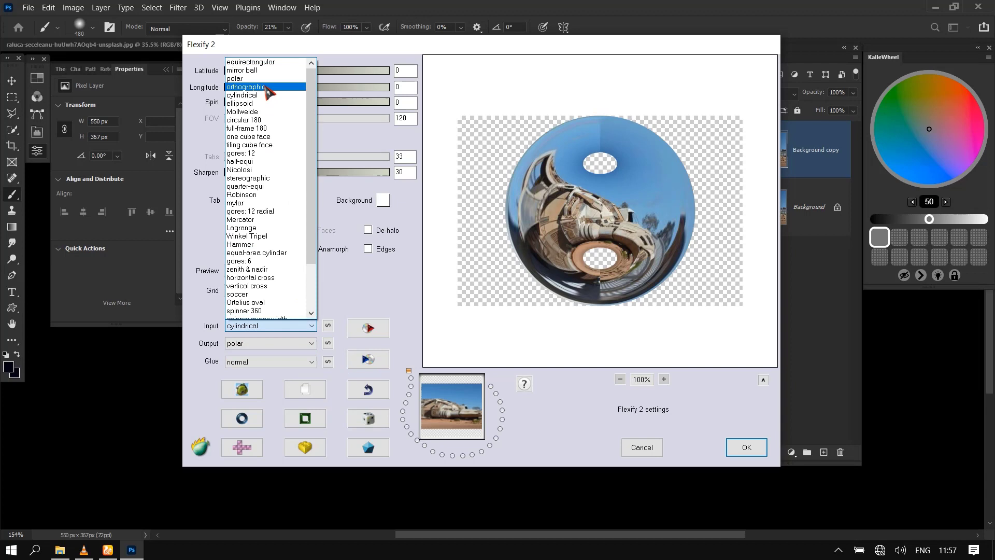
click(261, 85)
click(284, 326)
scroll(274, 208, down, 2)
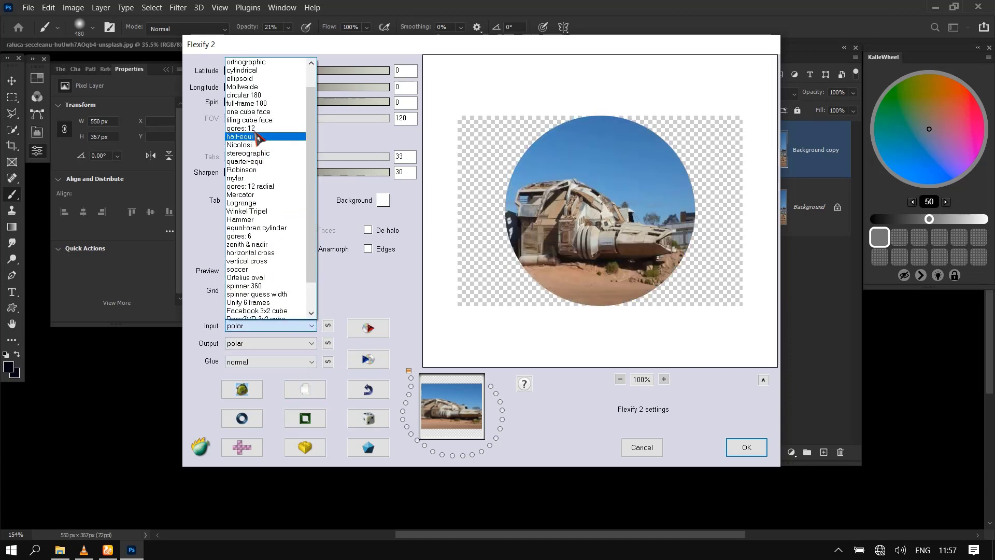
click(269, 127)
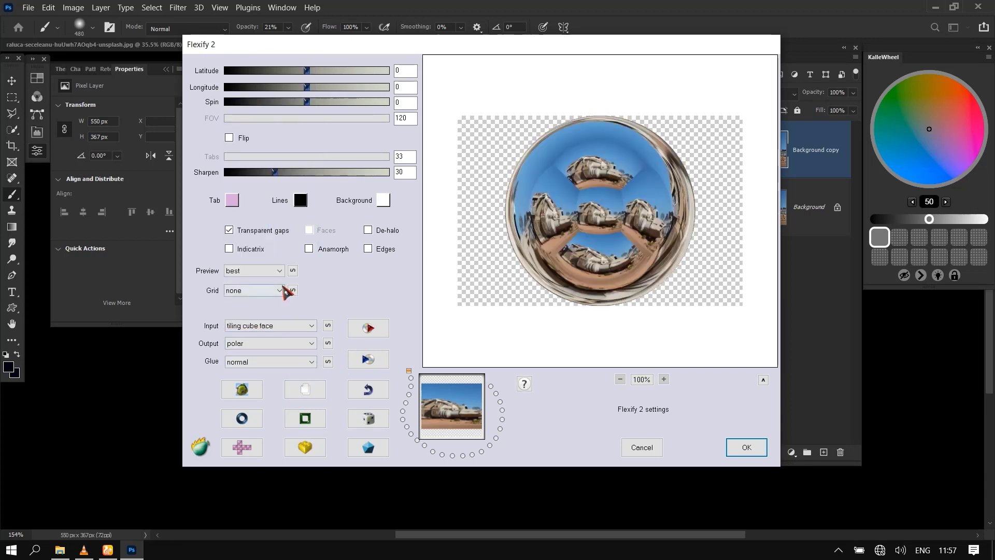
click(287, 326)
click(273, 236)
click(271, 326)
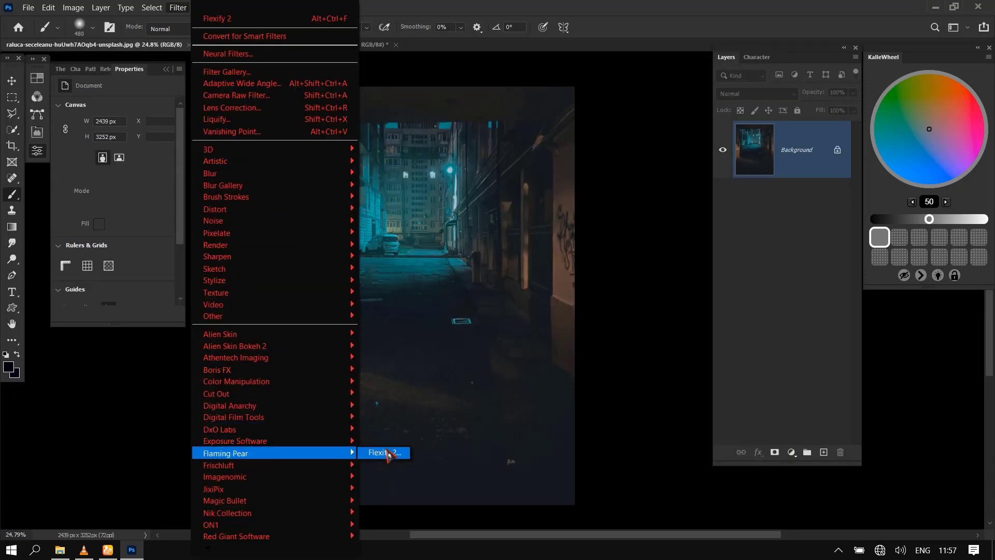
- Open Flexify 2 on the alley photo, toggle Anamorph and Edges, and set input to spinner 360
click(386, 453)
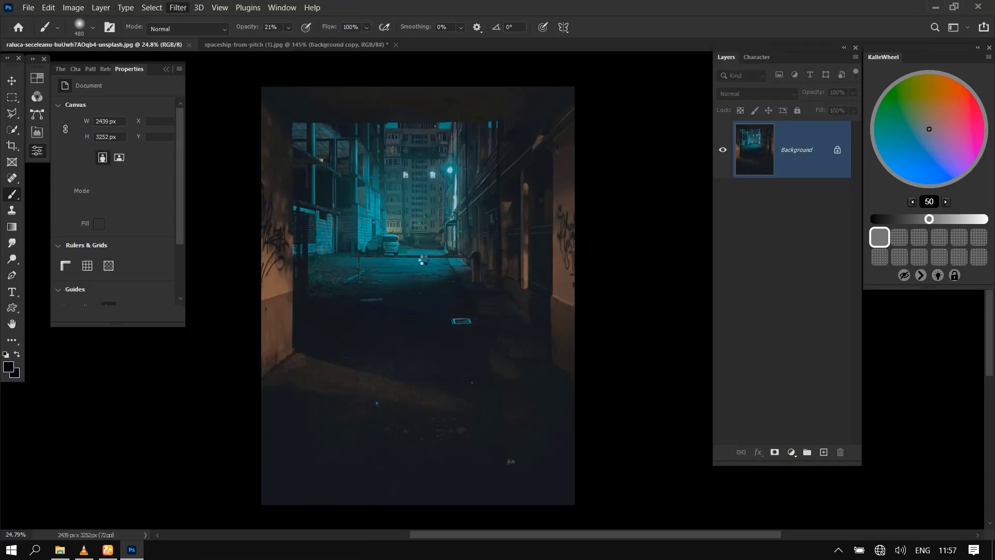
click(310, 250)
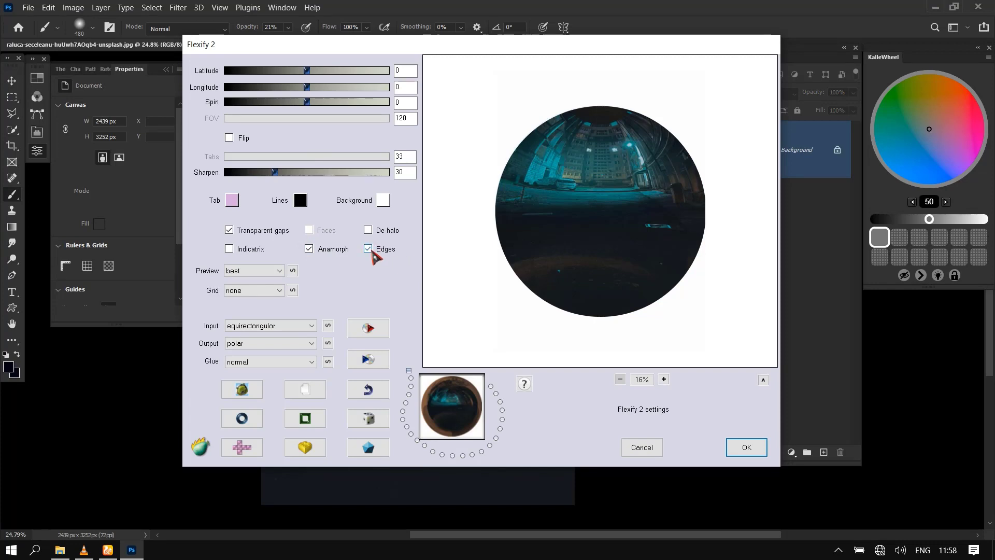
click(369, 231)
click(310, 249)
click(230, 249)
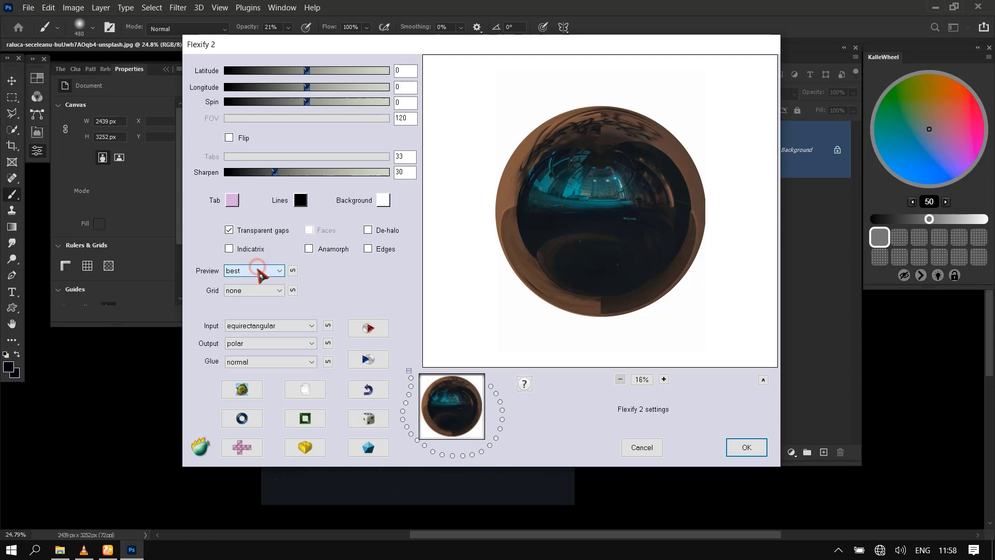
click(267, 326)
scroll(263, 311, down, 1)
click(268, 309)
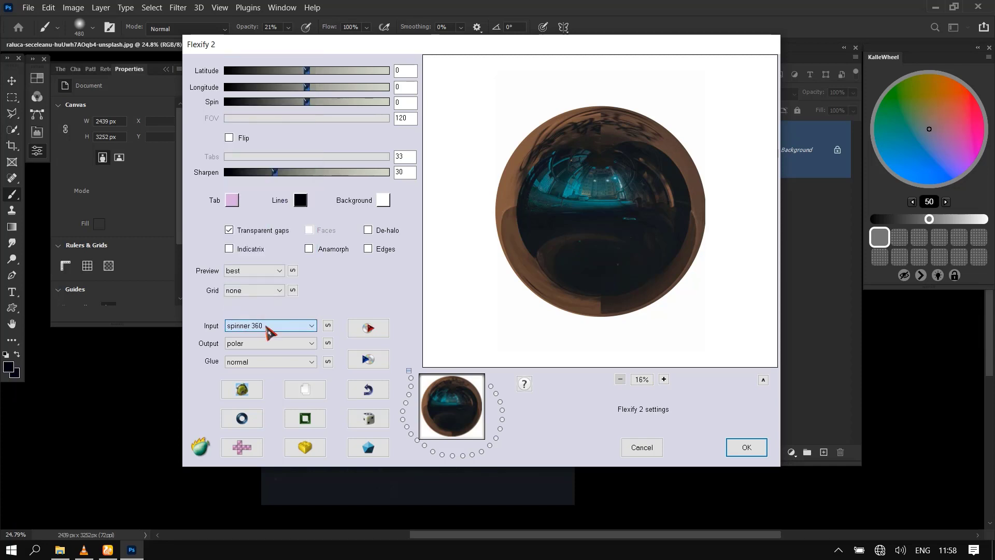
click(267, 330)
click(267, 332)
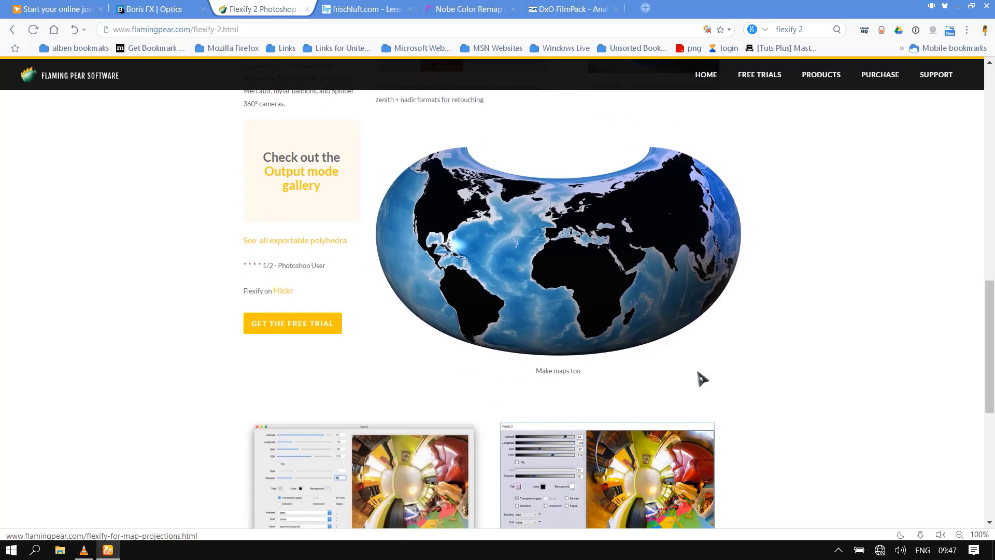
scroll(696, 366, down, 1)
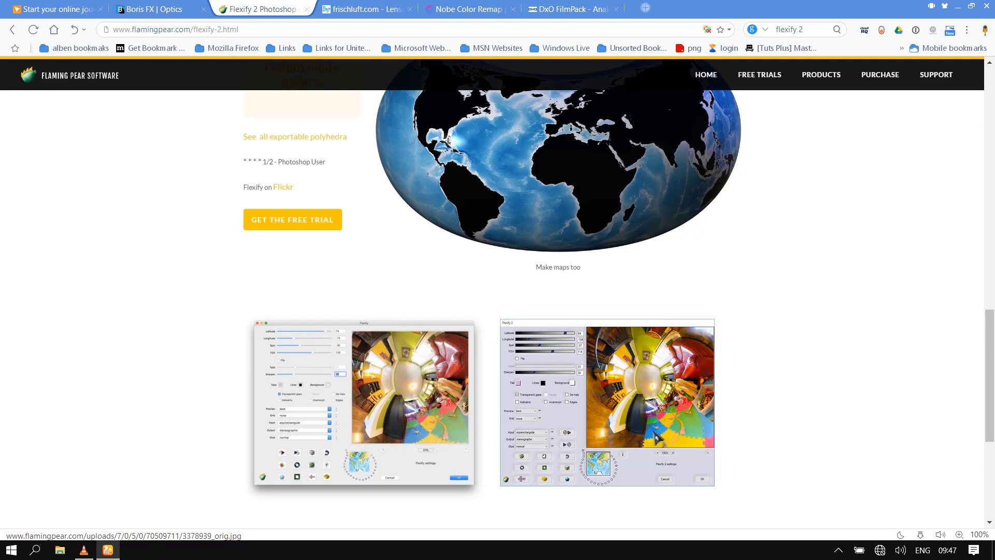
scroll(652, 443, up, 8)
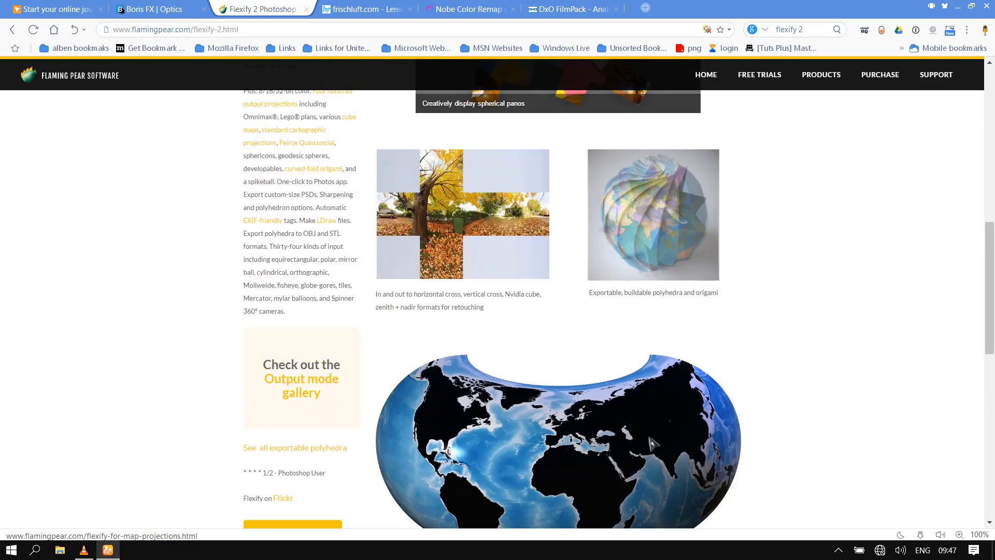
scroll(652, 428, up, 3)
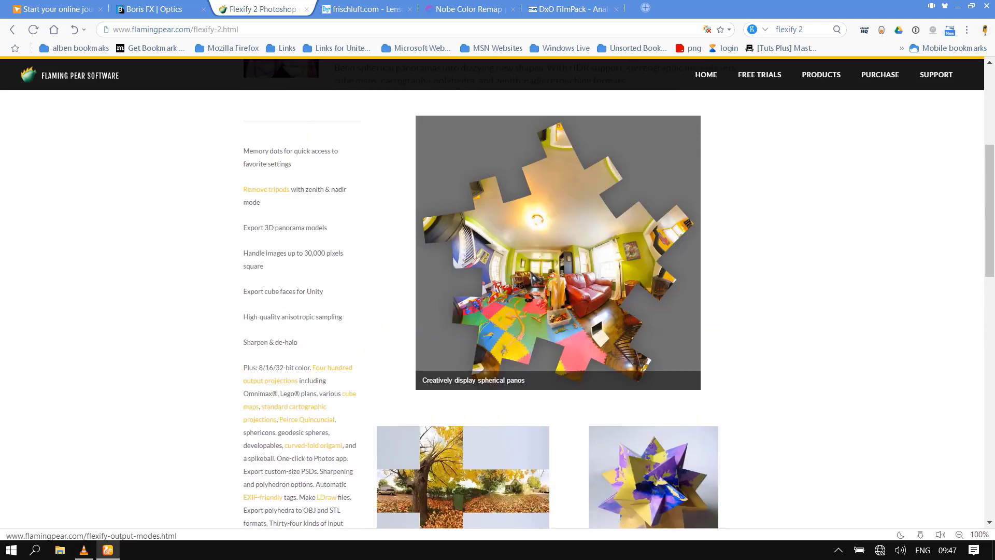
scroll(597, 376, down, 2)
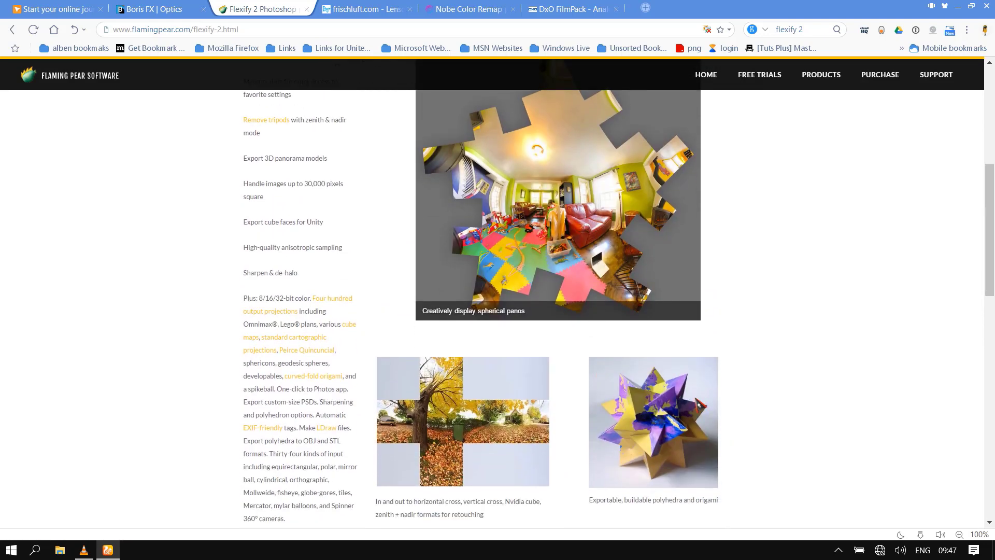
scroll(698, 403, up, 1)
scroll(645, 321, down, 1)
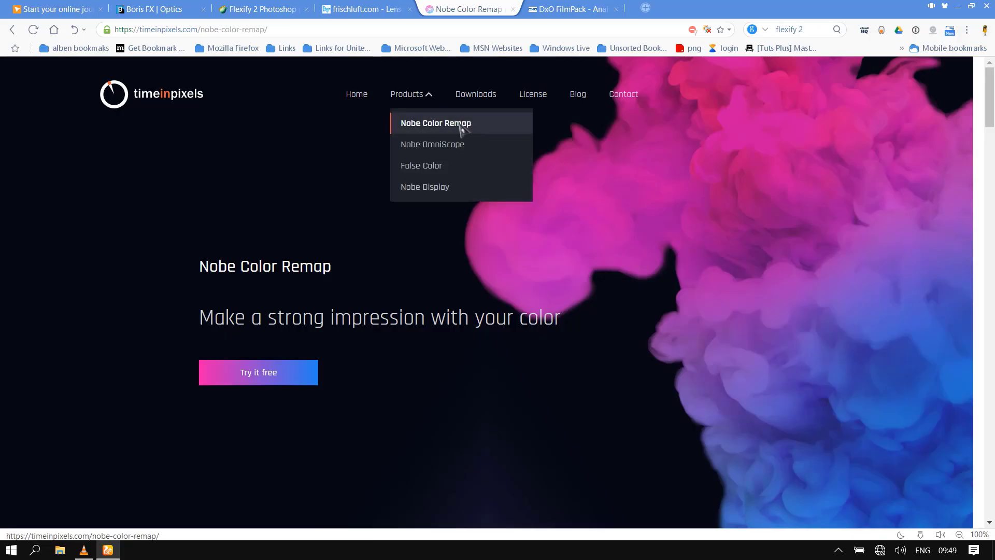
- Close the Products list, select the 'Make a strong impression' headline and scroll down
click(298, 157)
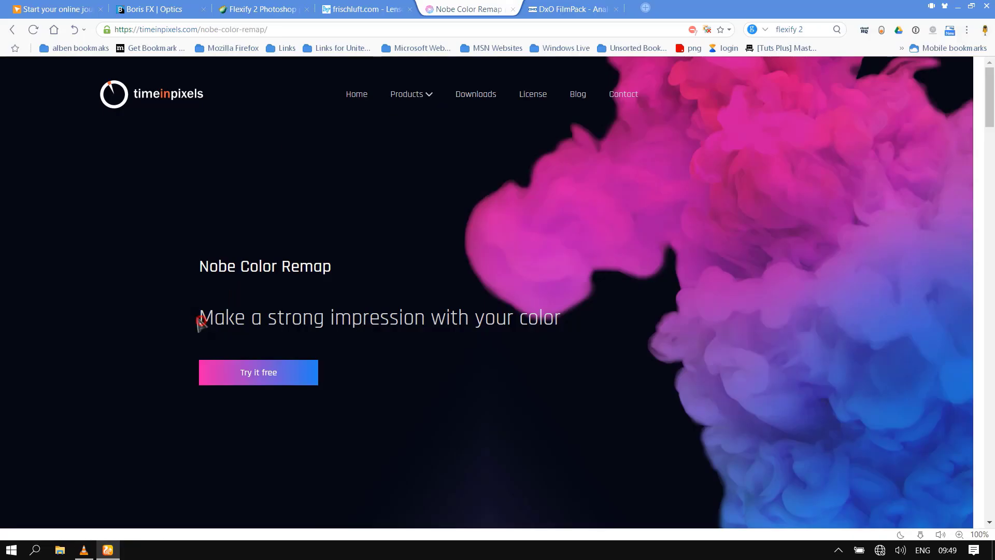
drag(348, 326, 563, 329)
scroll(442, 327, down, 6)
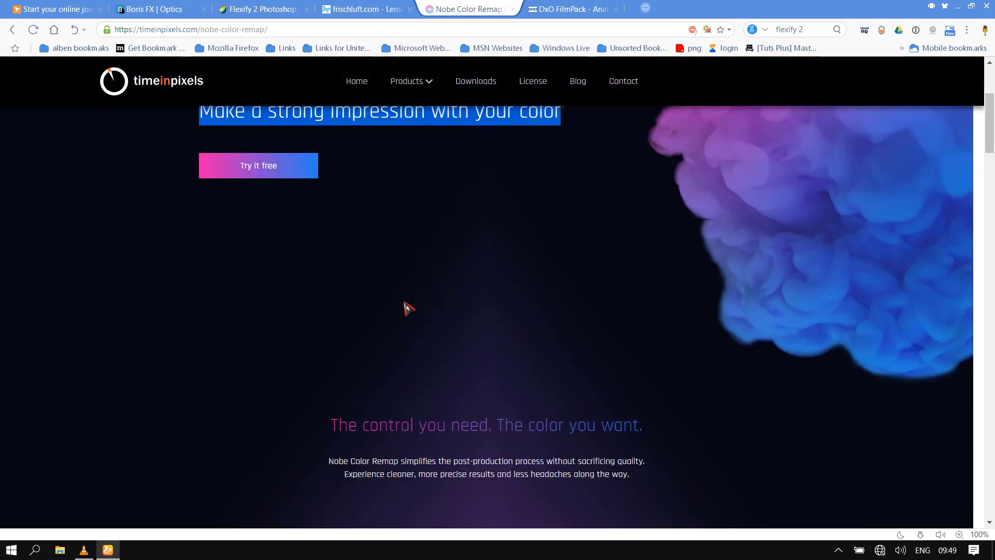
click(278, 264)
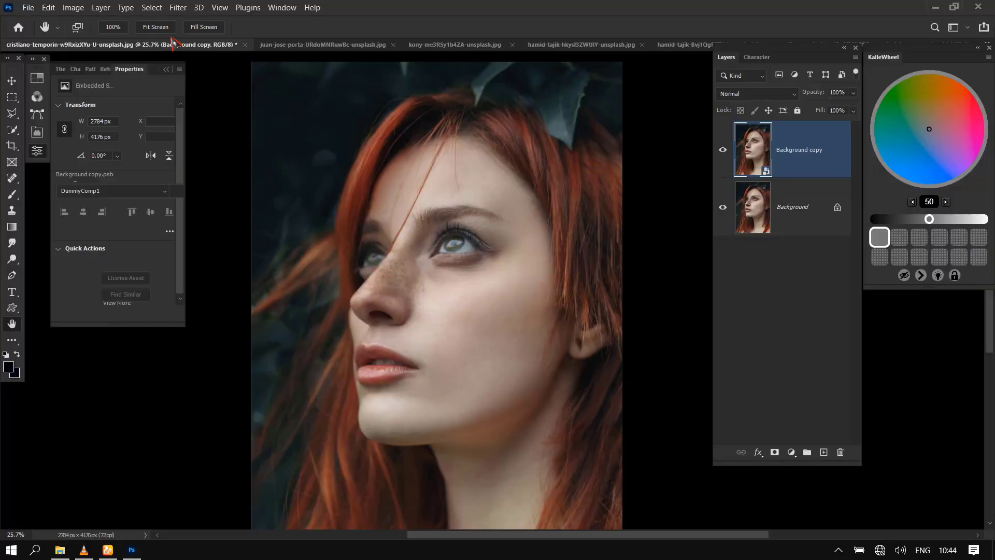
- Launch Nobe Color Remap on the portrait, reset the hue grid, and switch it to a circular layout
click(178, 8)
mouse_move(314, 383)
click(402, 381)
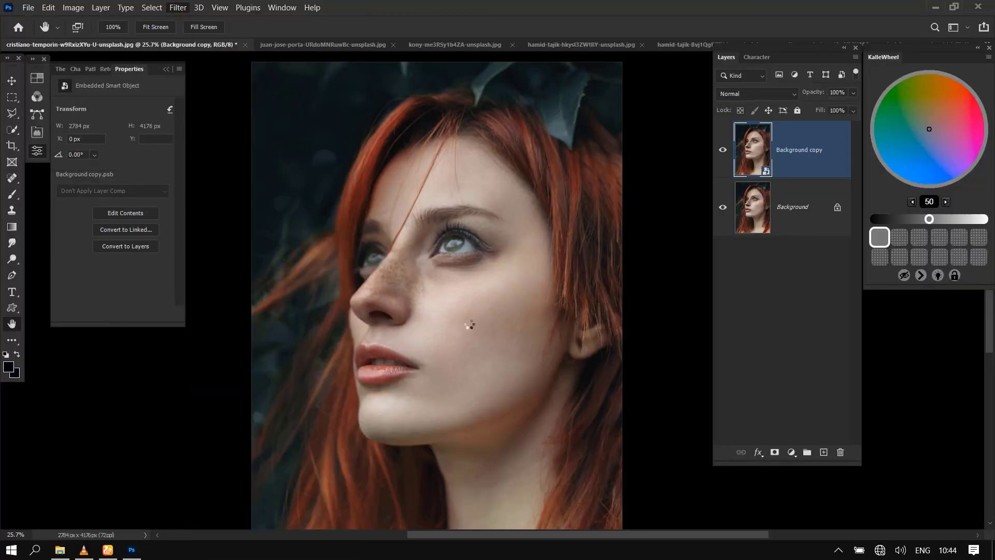
click(337, 513)
click(431, 298)
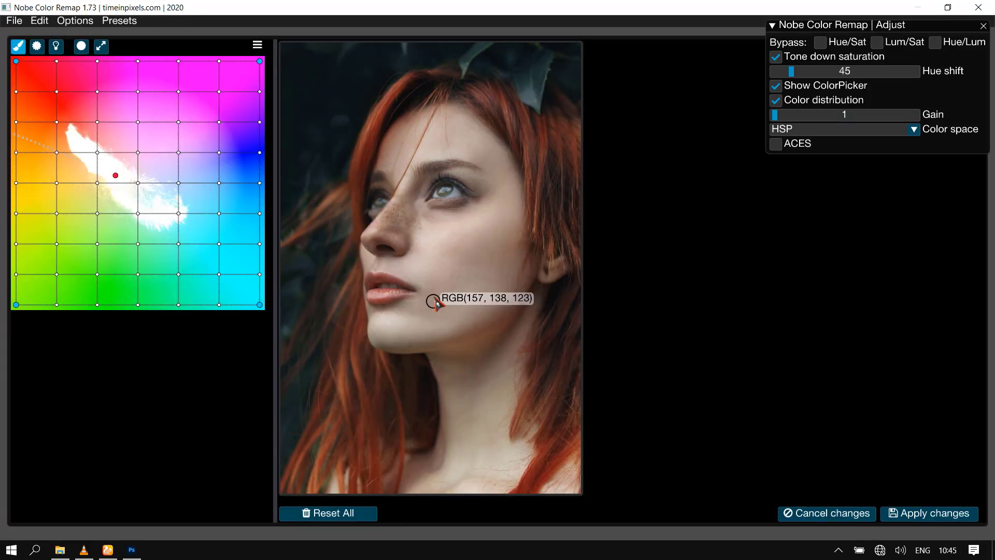
click(101, 46)
click(457, 312)
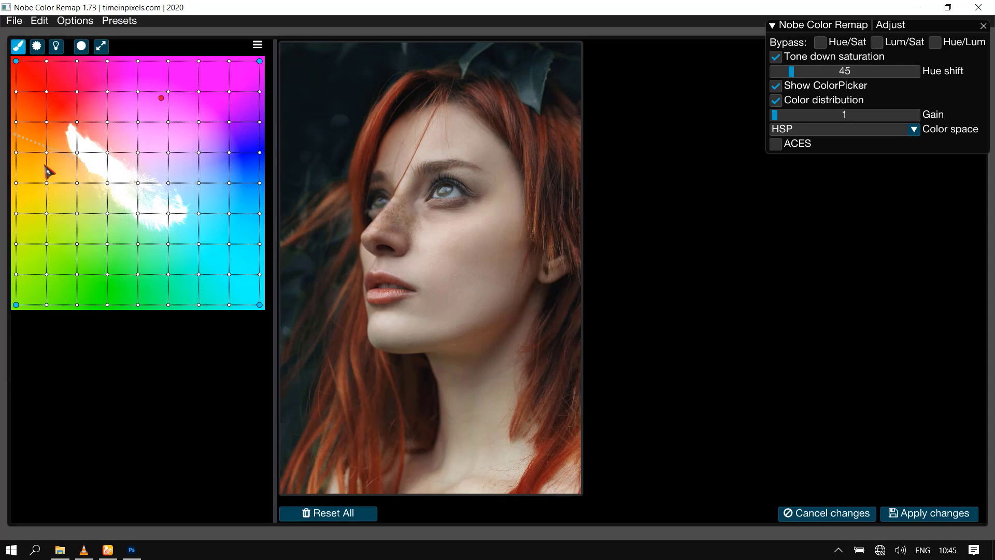
click(81, 46)
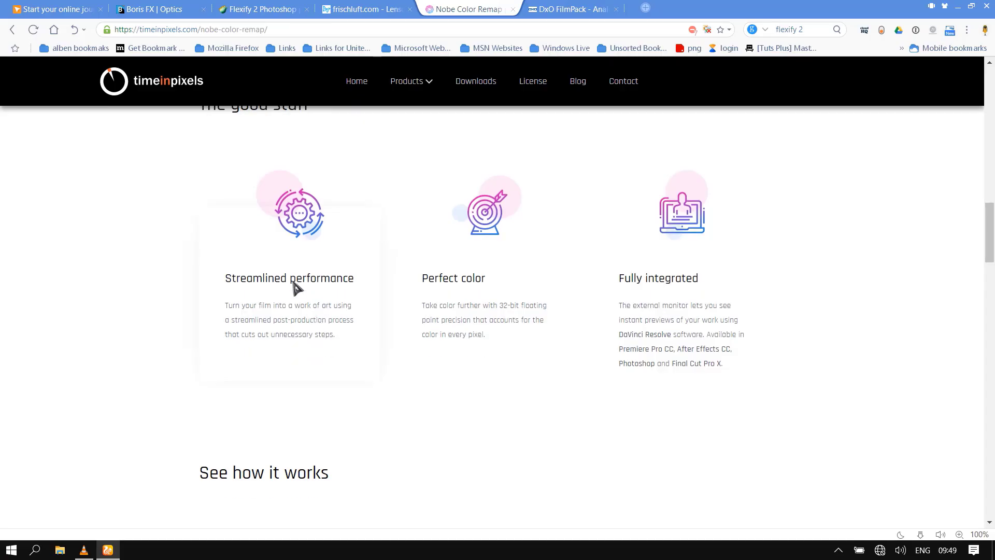
- Scroll the Nobe Color Remap page to 'The good stuff' feature highlights
scroll(297, 288, up, 2)
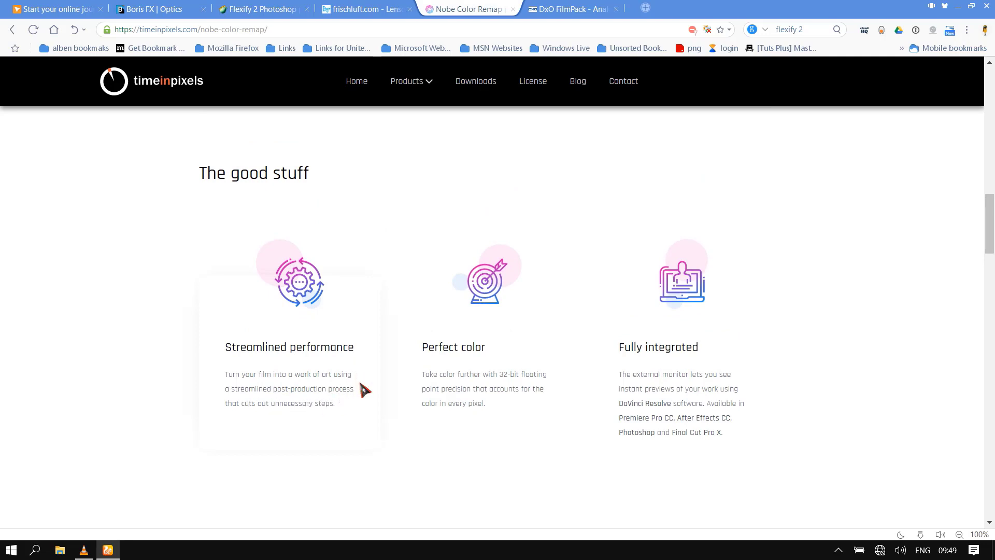
scroll(711, 337, down, 5)
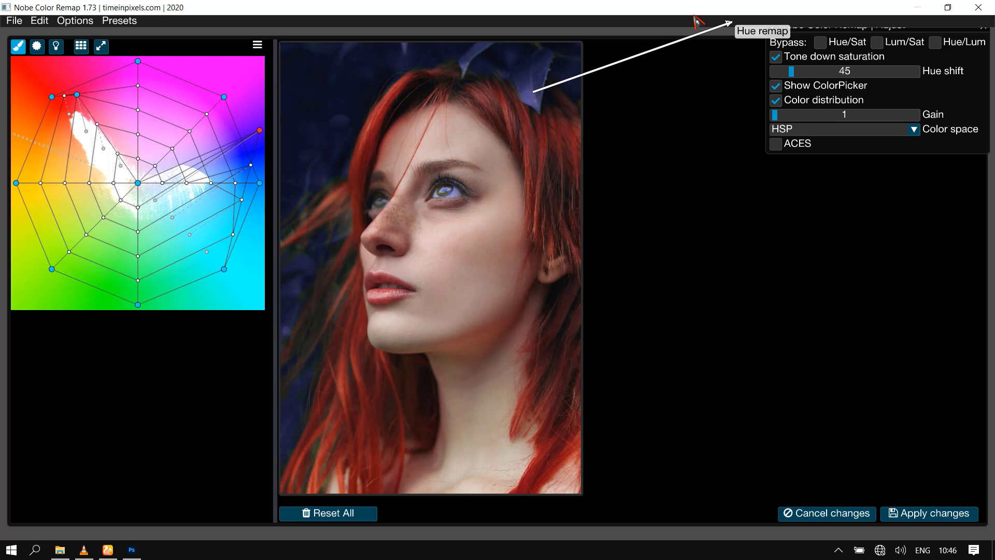
- Remap the background to blue and eyes to lavender, adjust skin hues, and apply to the layer
drag(558, 47, 697, 34)
drag(349, 258, 505, 218)
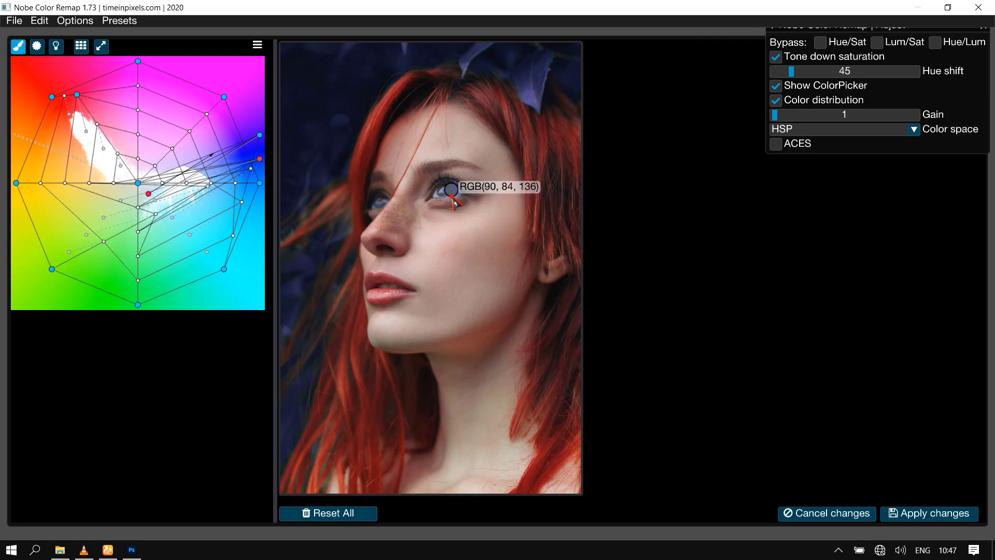
drag(447, 188, 442, 206)
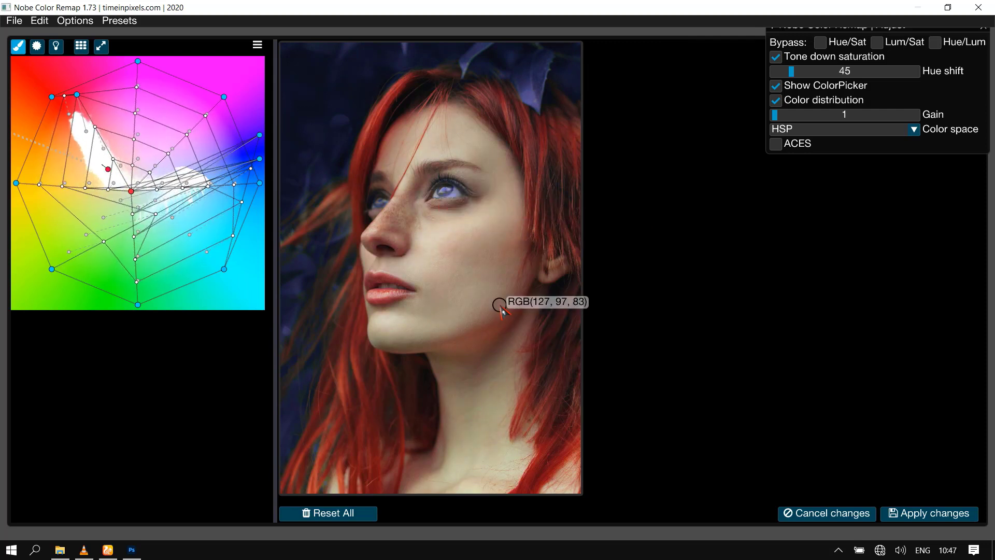
drag(462, 274, 472, 249)
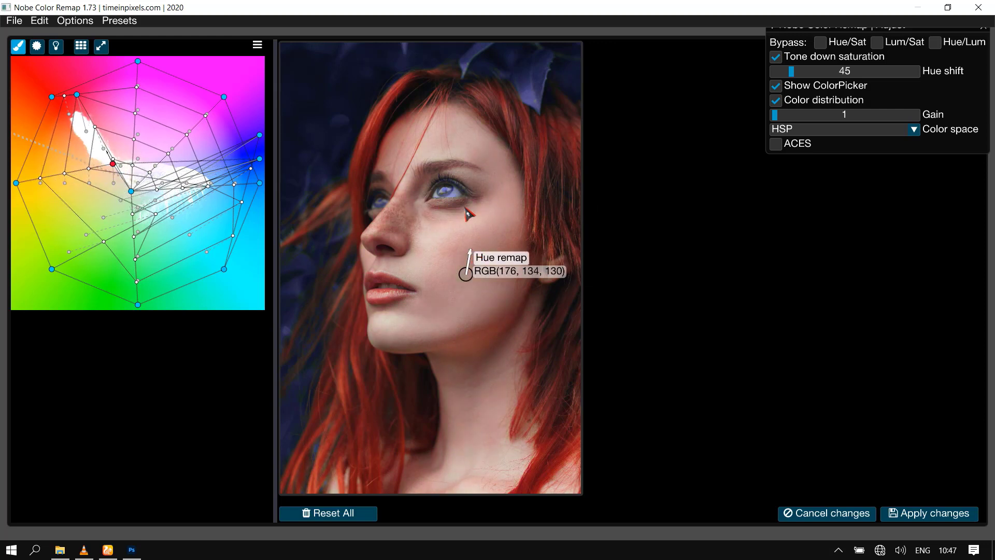
mouse_move(452, 190)
mouse_down()
mouse_move(455, 208)
mouse_move(441, 193)
mouse_move(450, 207)
mouse_up()
drag(471, 378, 443, 393)
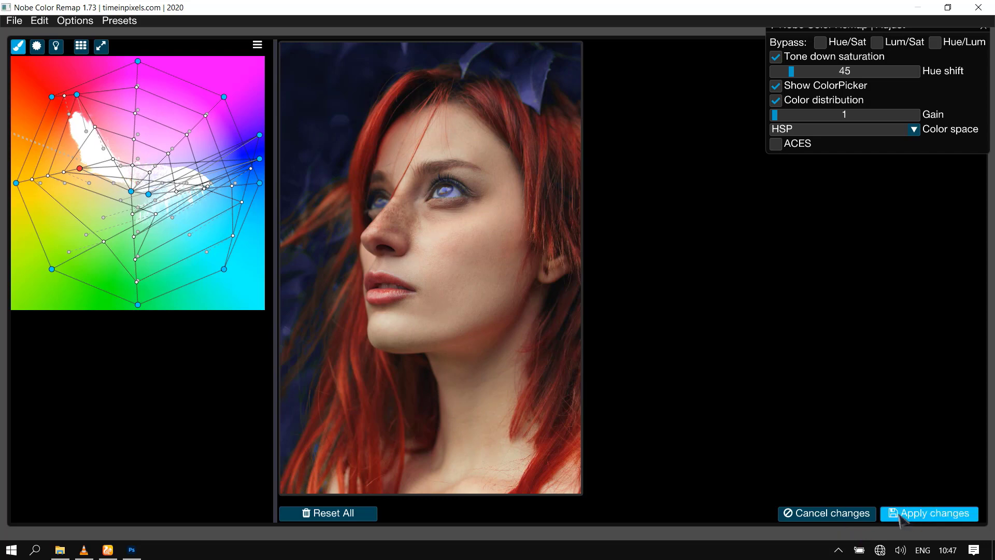
click(928, 514)
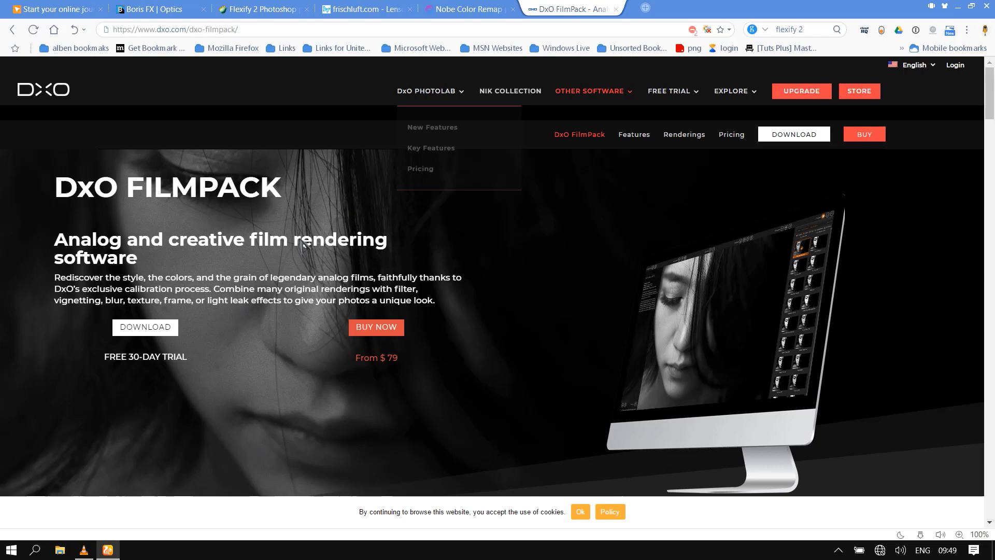
- Scroll to the 'More than 120 styles' carousel and advance it twice to the street photographer
scroll(293, 245, down, 1)
scroll(293, 245, down, 5)
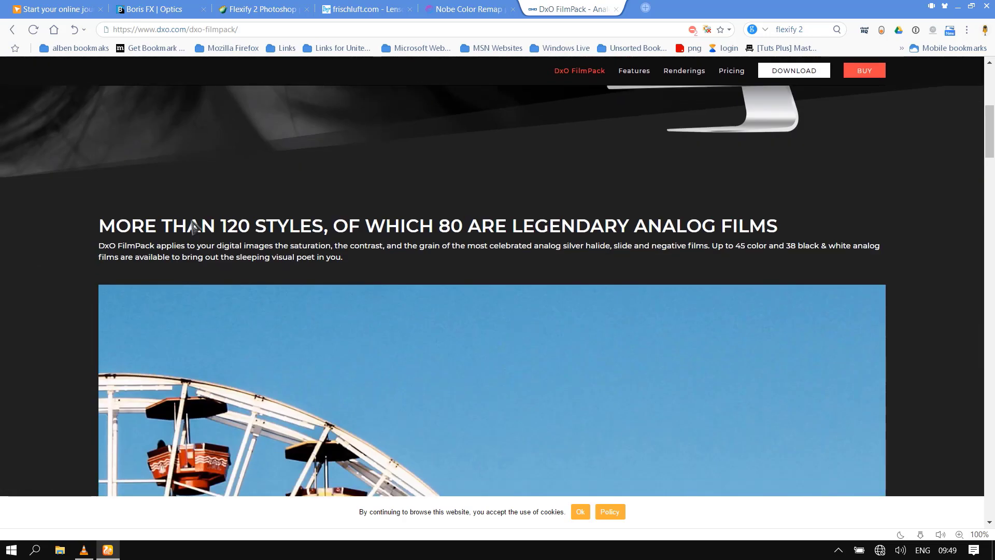
scroll(736, 270, down, 2)
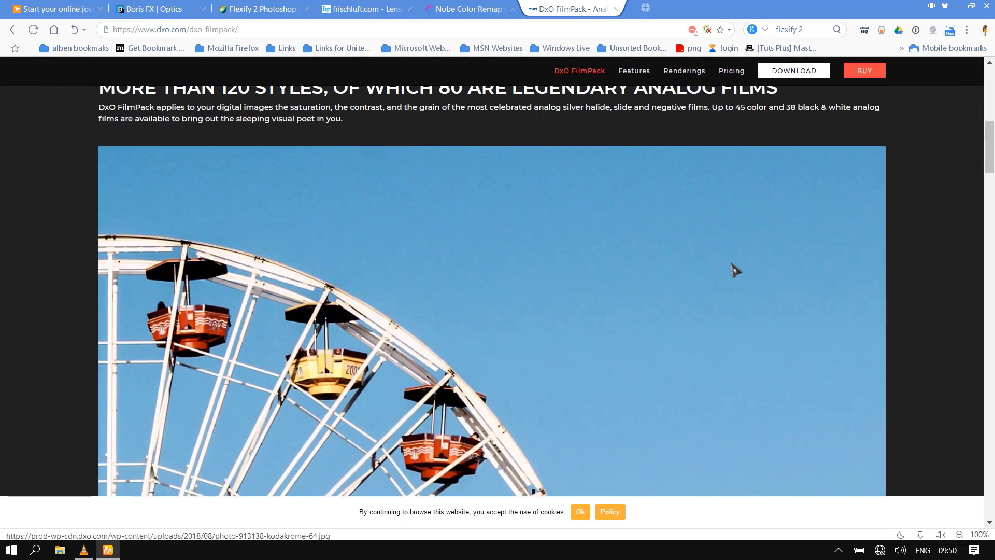
click(122, 369)
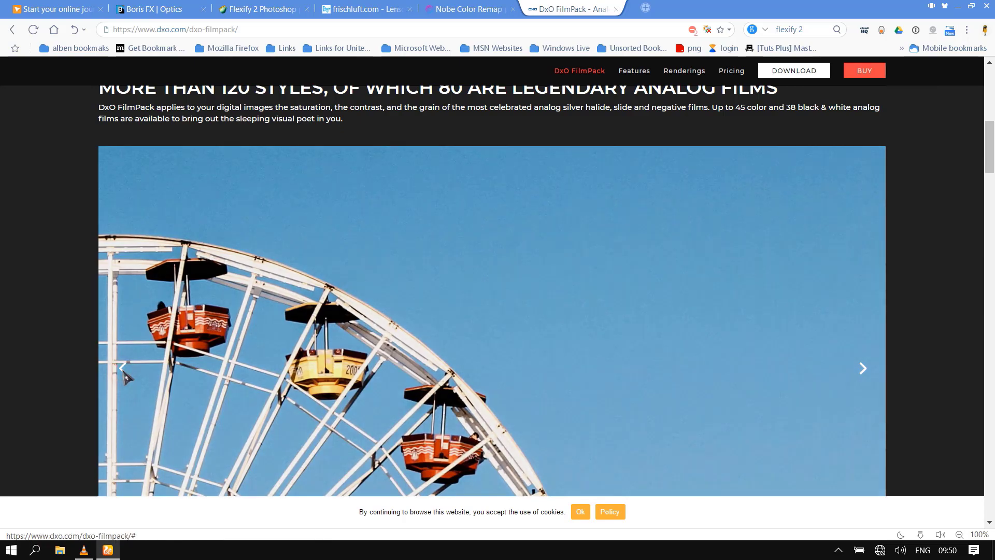
click(124, 372)
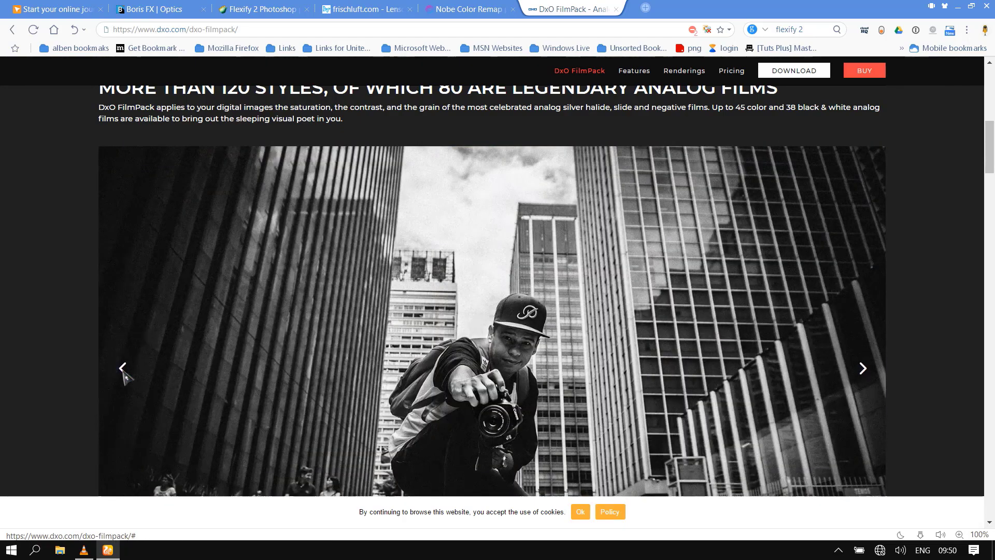
scroll(125, 374, down, 2)
scroll(125, 376, down, 2)
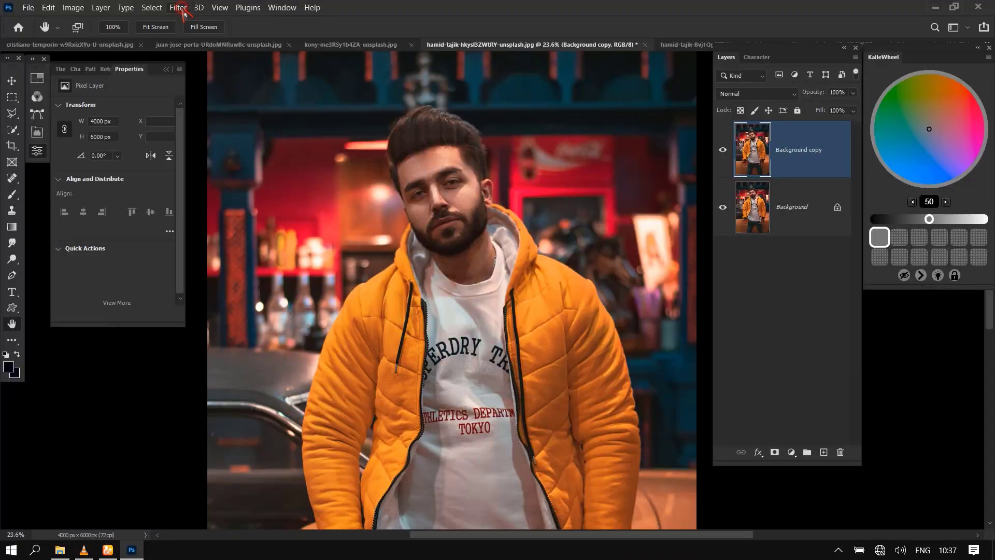
- Launch DxO FilmPack on the portrait, compare with the original, and try Adox Silvermax 21 and Adox Color Implosion
click(178, 7)
mouse_move(294, 420)
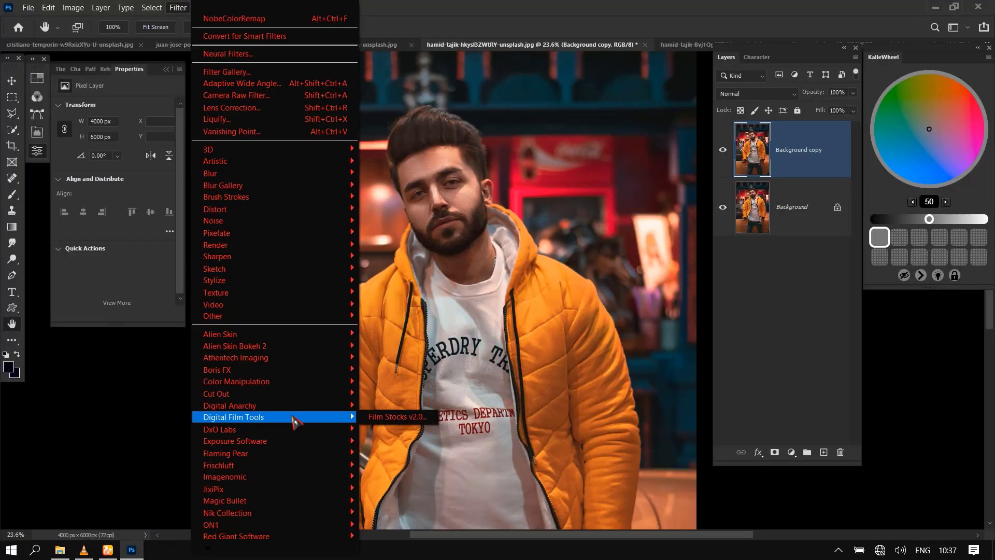
click(414, 430)
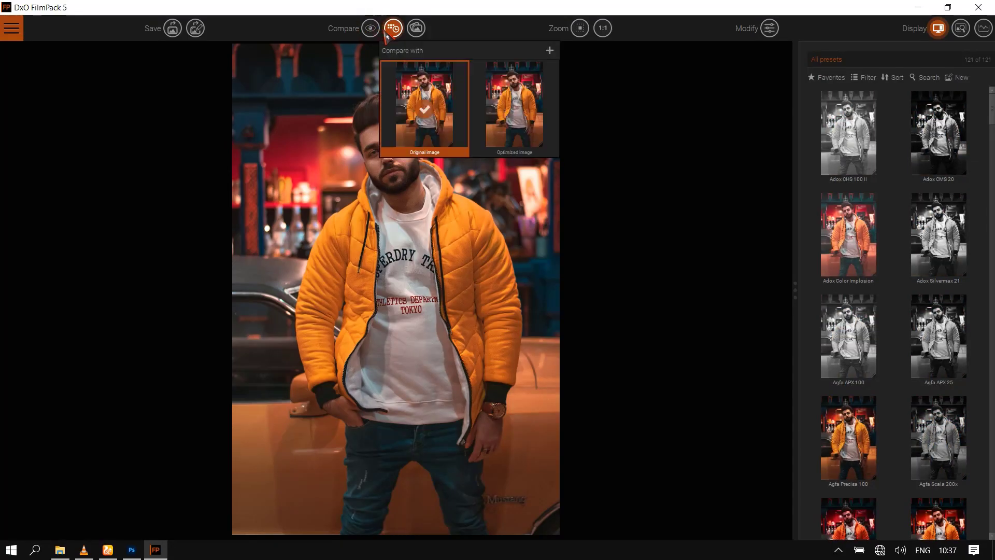
click(417, 28)
click(954, 261)
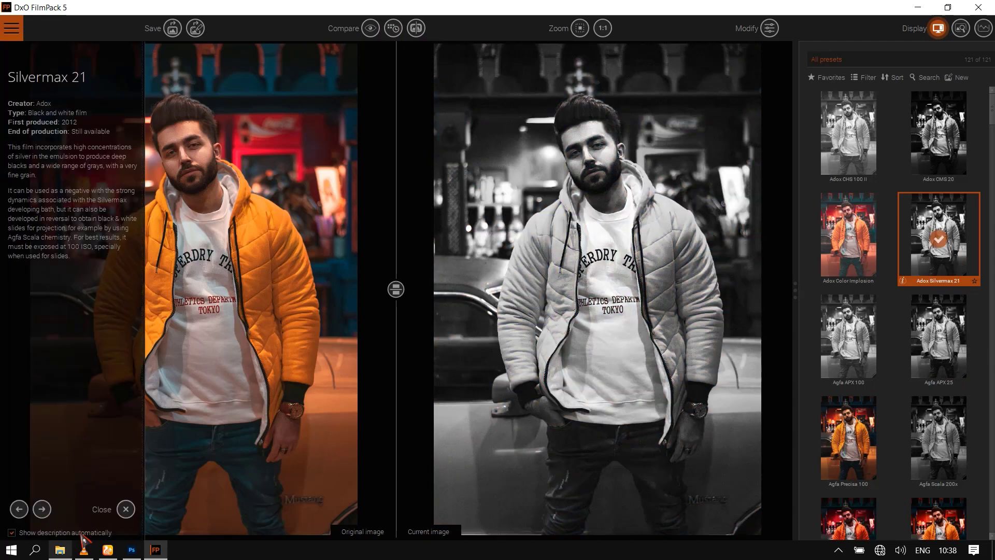
click(848, 262)
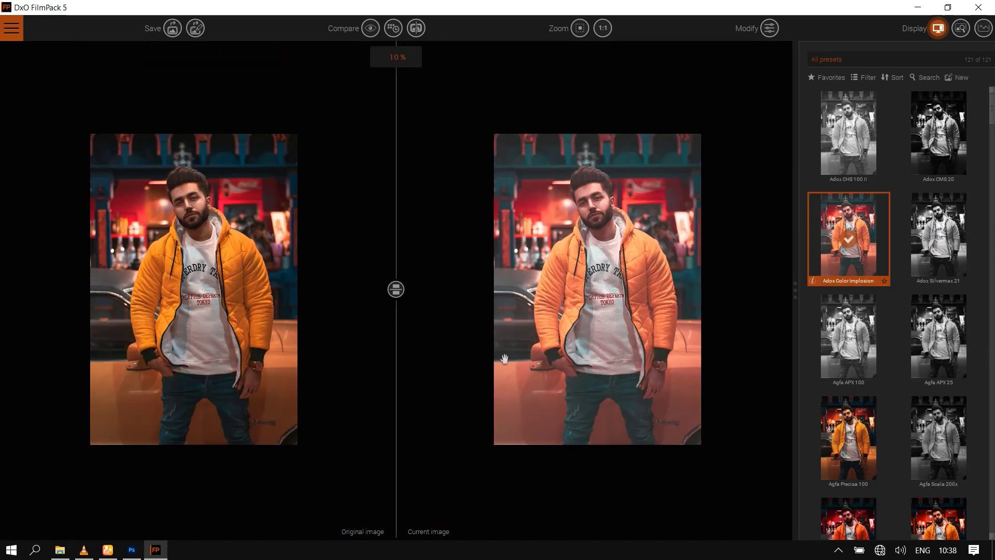
- Try Cool TV, Foma Fomapan 100R and Found in the attic, ending on Fuji Superia HG 1600
scroll(504, 358, up, 3)
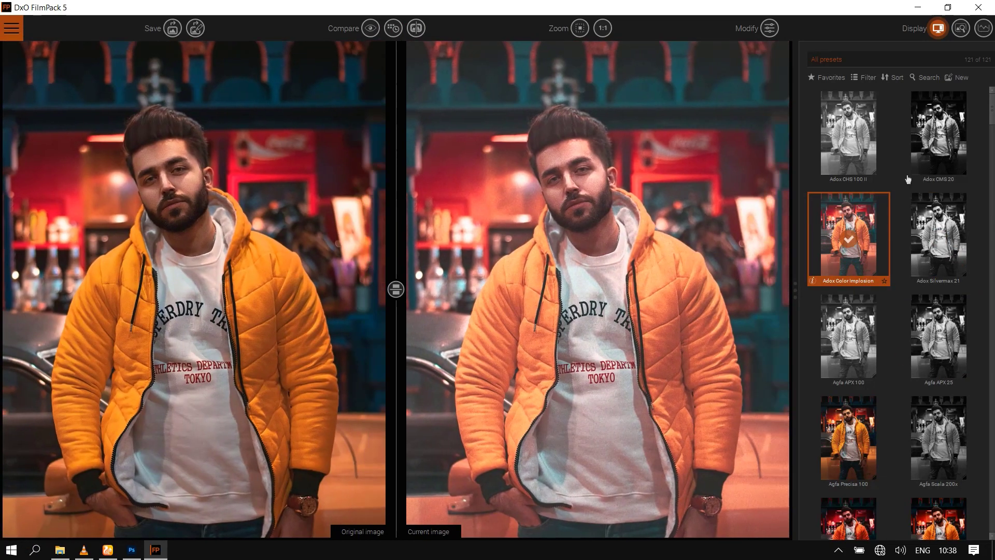
scroll(908, 179, down, 4)
scroll(937, 217, down, 1)
click(938, 156)
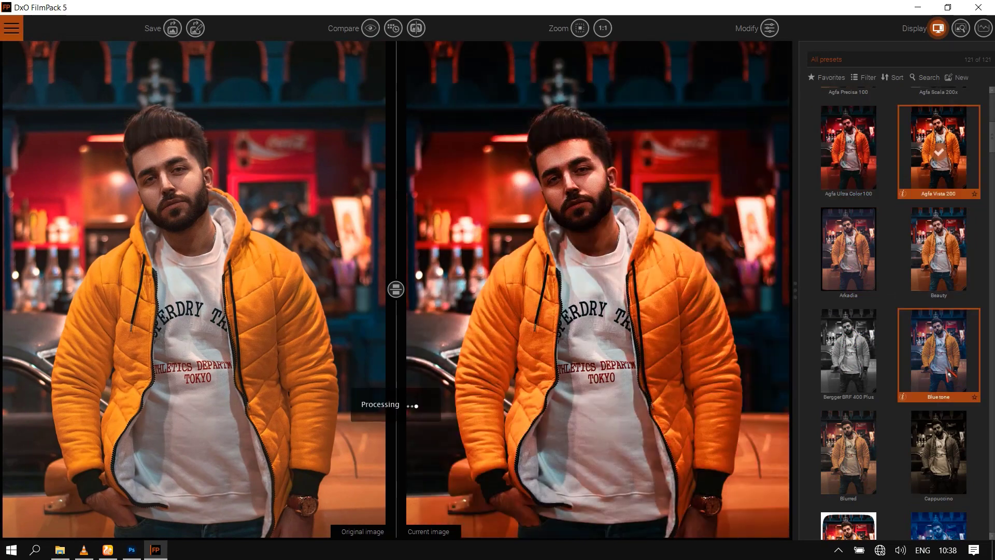
scroll(907, 217, down, 3)
click(849, 165)
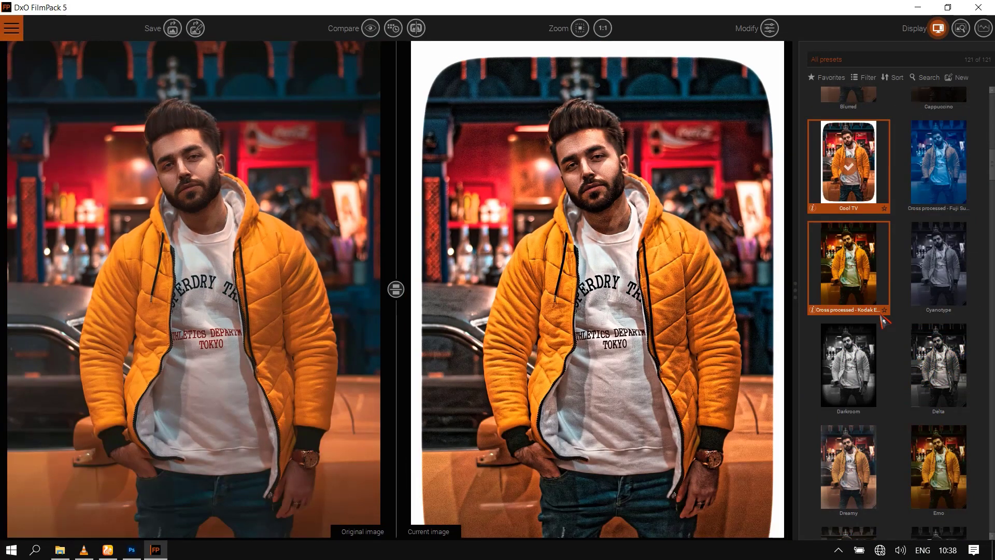
scroll(884, 319, down, 4)
click(850, 280)
click(933, 381)
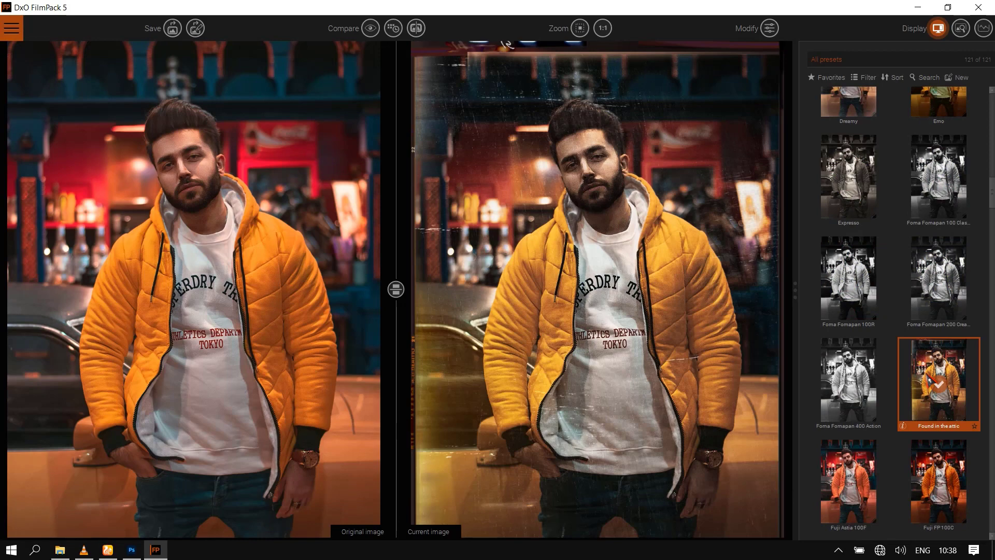
scroll(933, 381, down, 6)
click(849, 311)
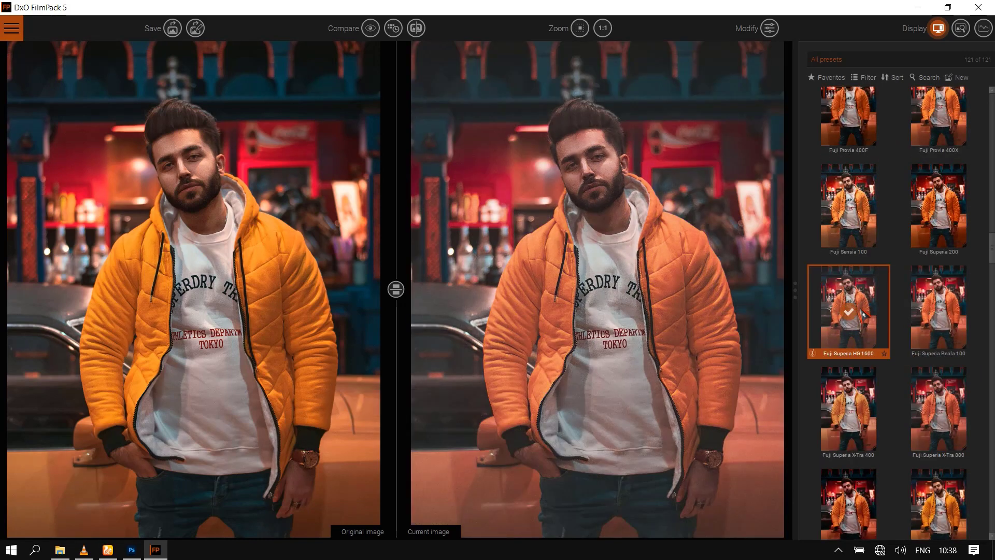
scroll(891, 321, down, 8)
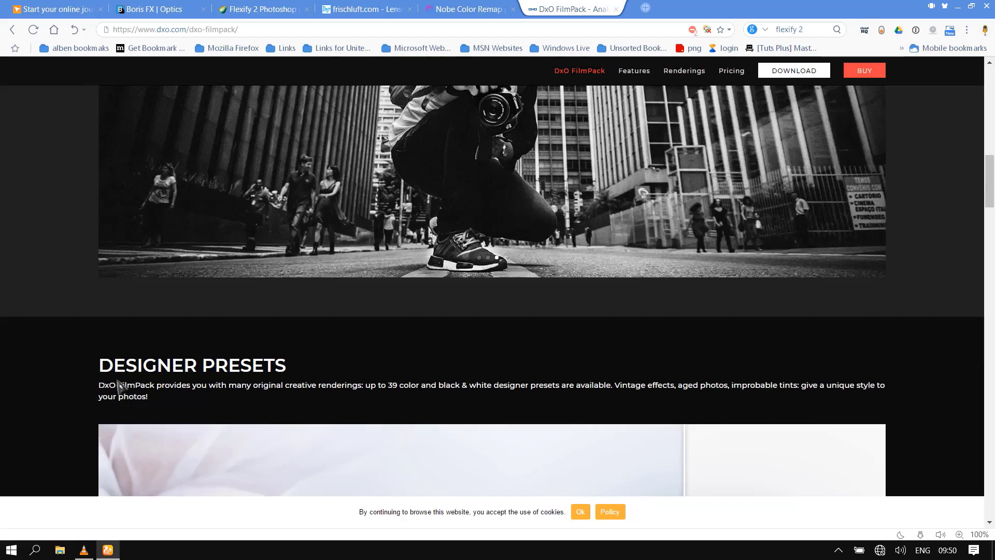
- Scroll to Designer Presets and slide the comparison both ways to see before and after
scroll(129, 388, down, 1)
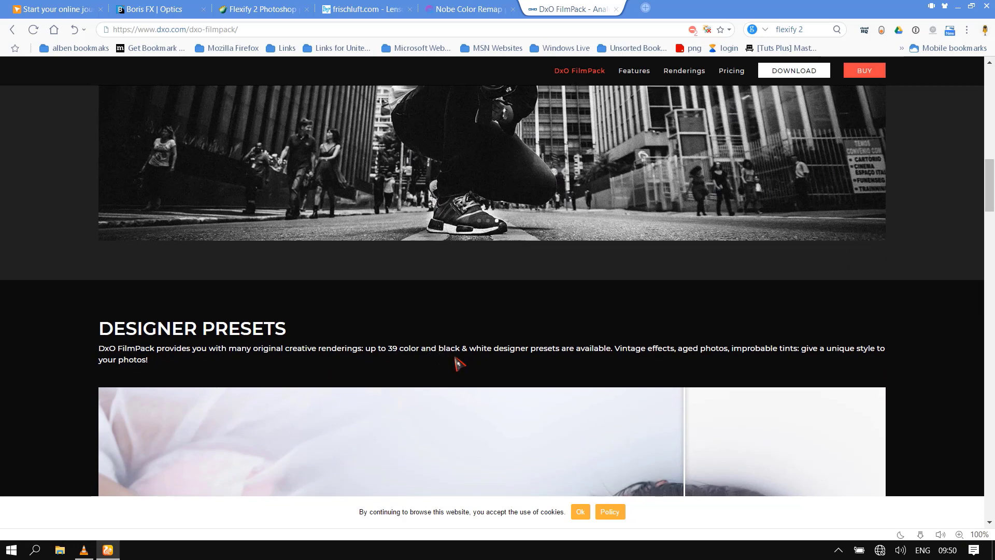
scroll(700, 320, down, 2)
scroll(732, 324, down, 3)
drag(733, 322, 121, 361)
drag(279, 362, 895, 378)
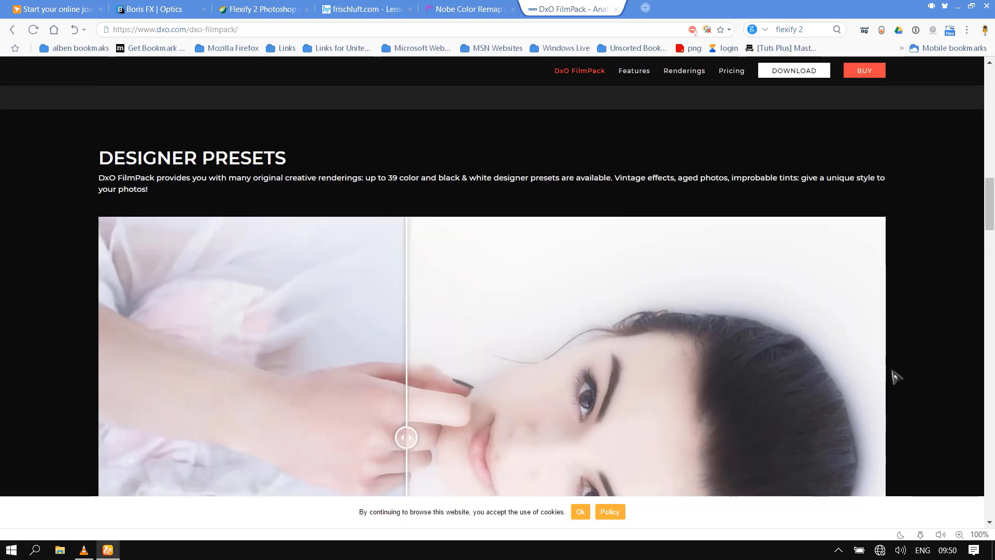
- Dismiss the cookie notice with Ok and keep scrolling down the DxO page
scroll(964, 379, down, 4)
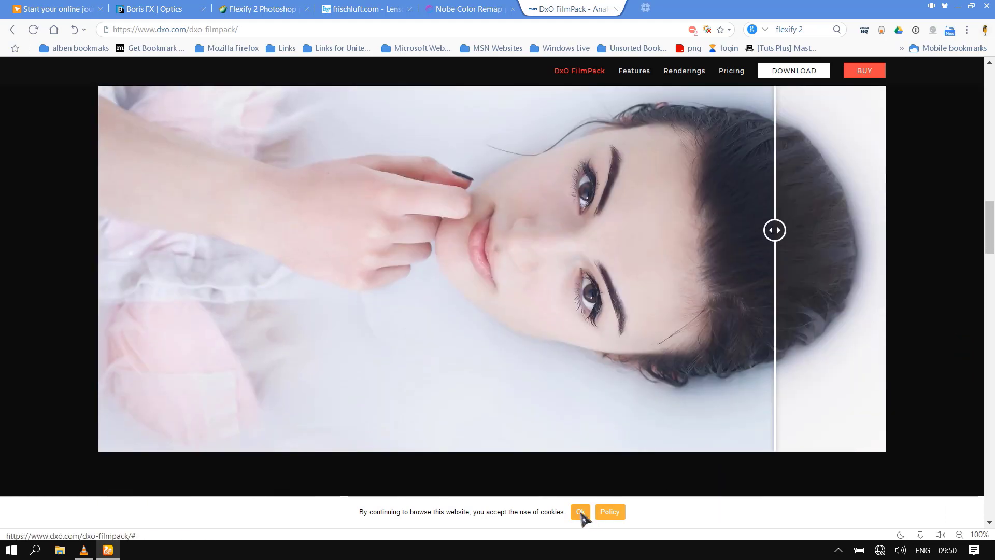
click(581, 512)
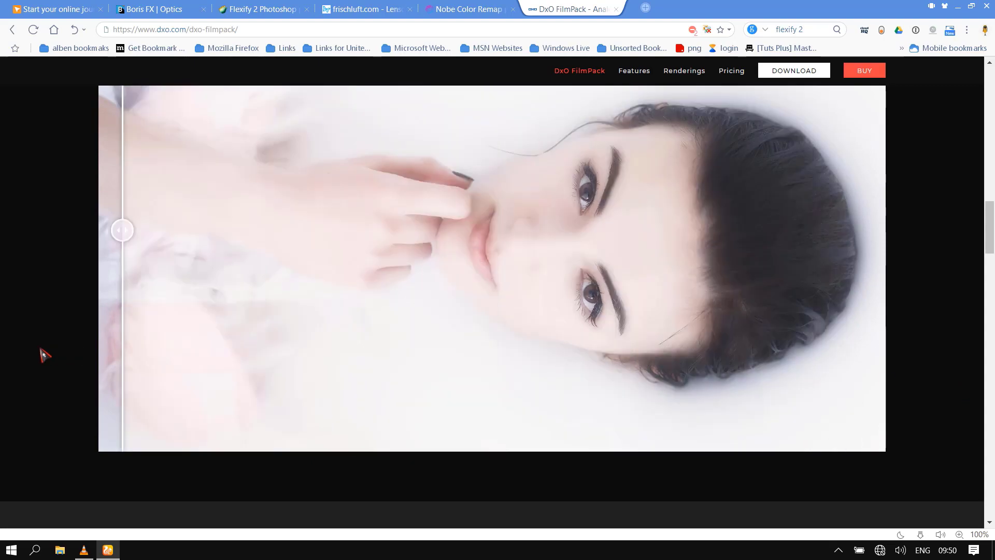
scroll(483, 426, down, 4)
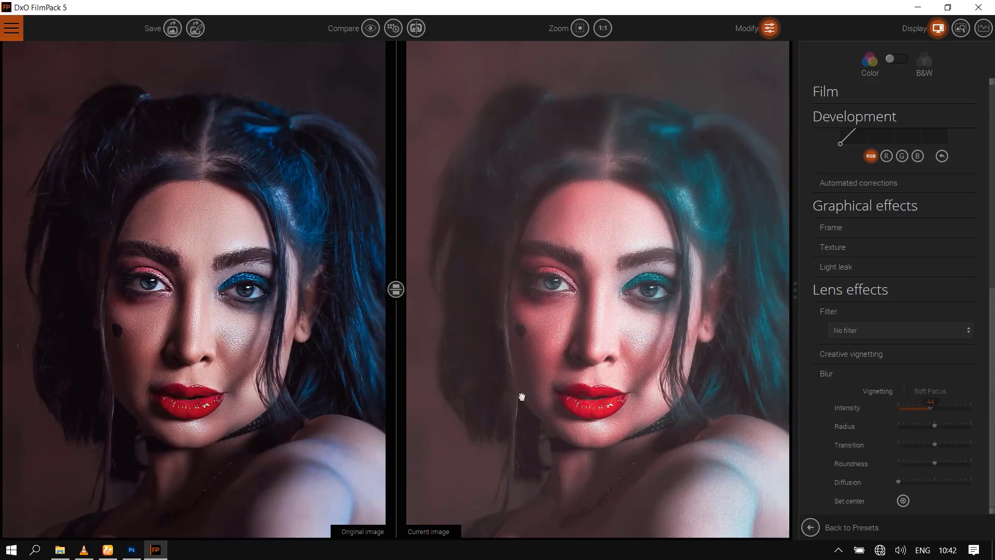
- Reframe the blue-haired portrait, go back to the film presets, and browse the presets grid
drag(522, 398, 504, 319)
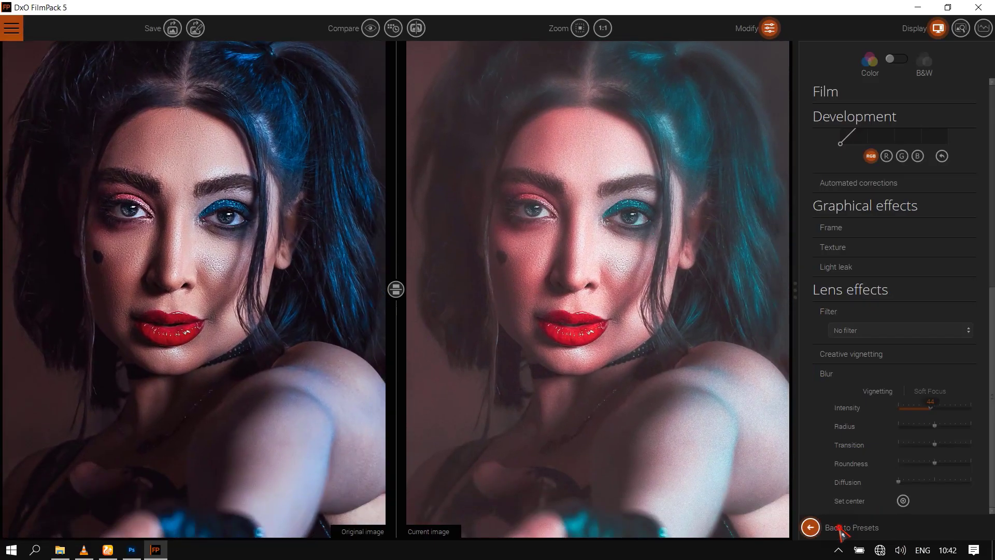
click(840, 528)
scroll(938, 394, up, 2)
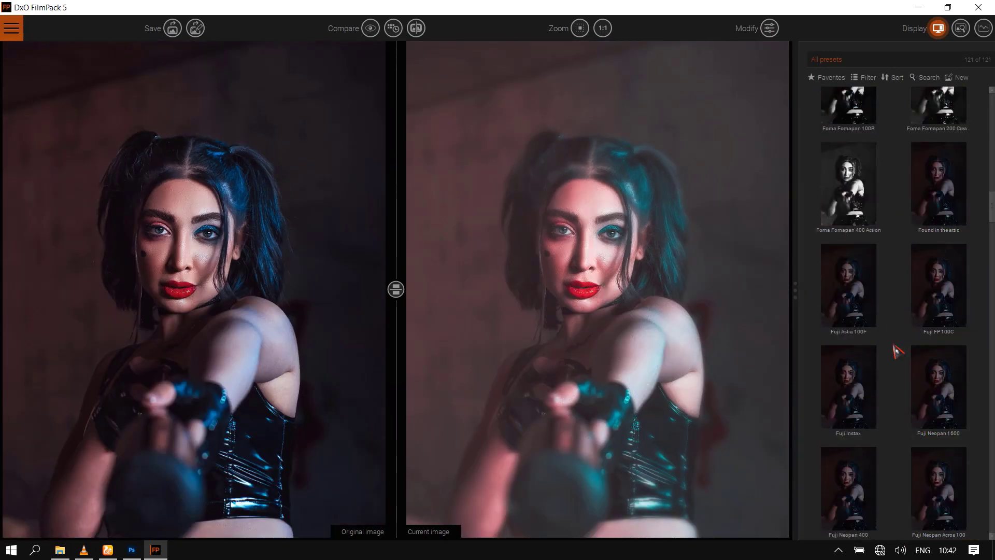
scroll(895, 363, down, 10)
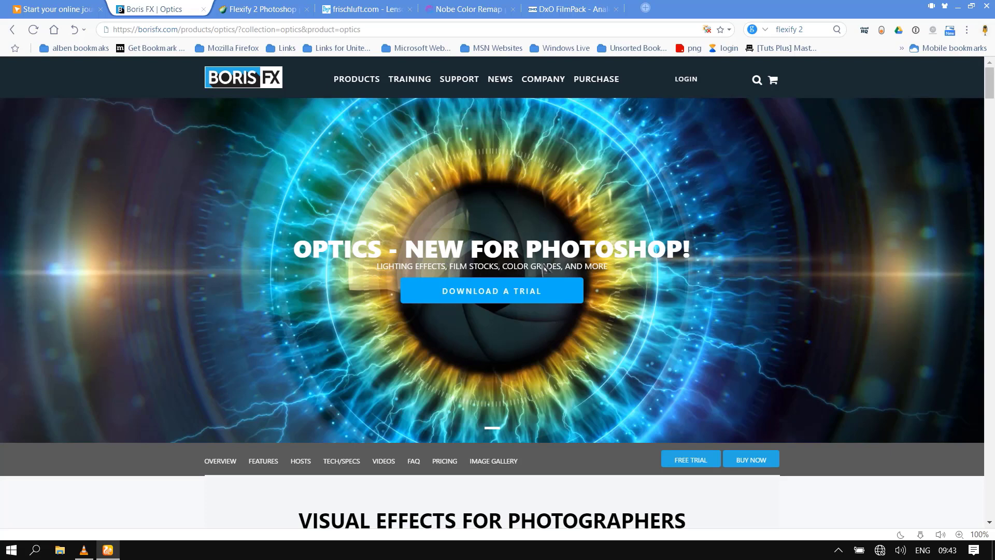
- Scroll the borisfx.com Optics page down to the Optics 2021 box
scroll(578, 304, down, 5)
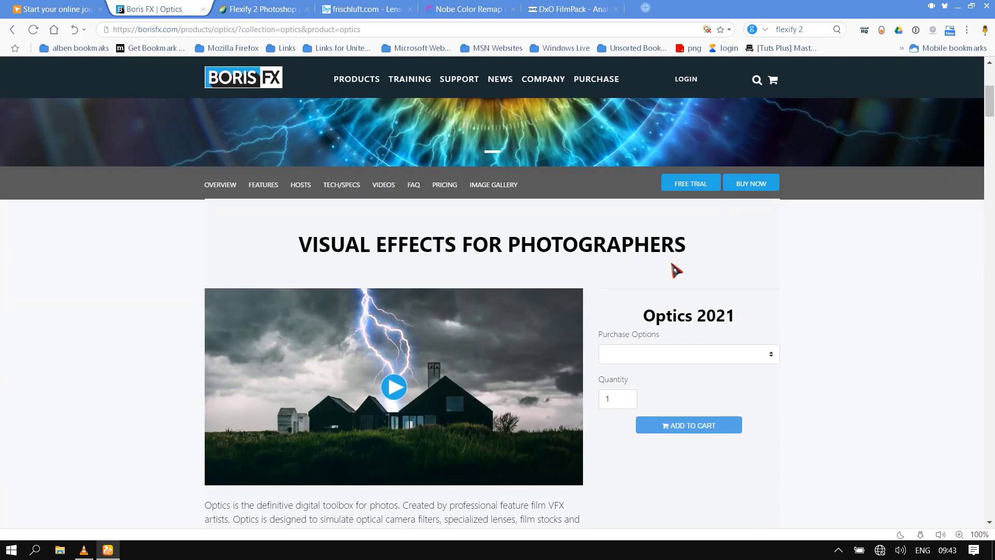
scroll(677, 270, down, 2)
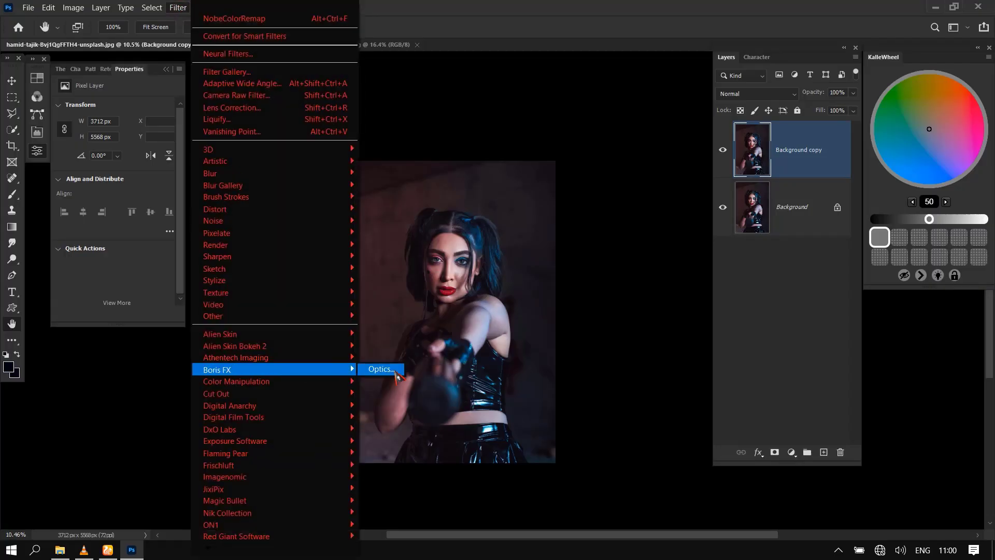
- Launch Boris FX Optics and move the S_LensFlare from her face down to her waist
click(381, 370)
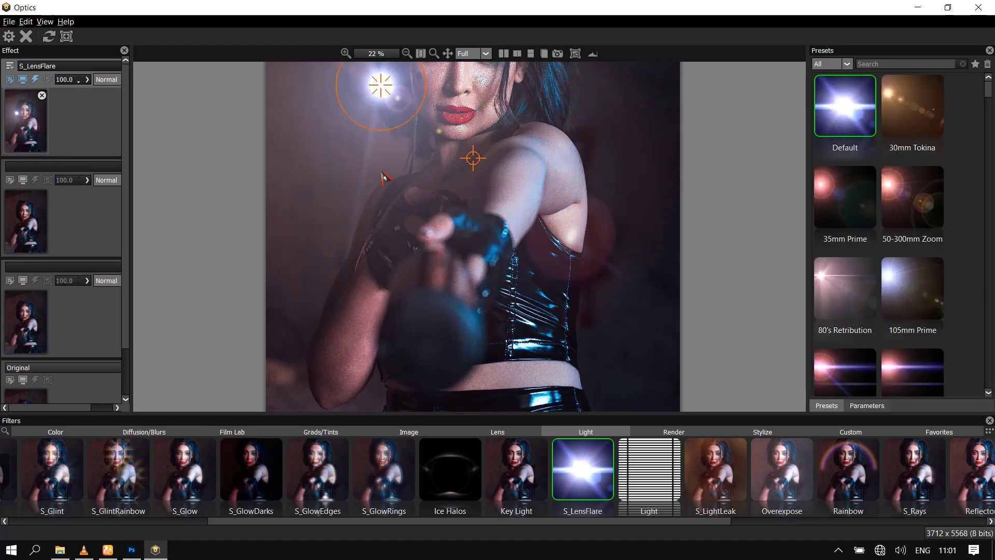
drag(388, 106, 429, 342)
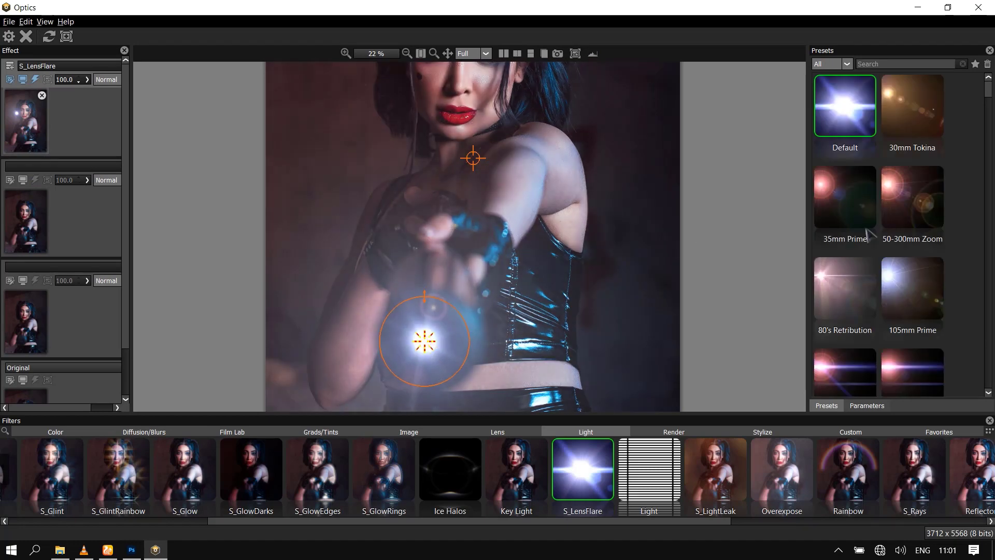
scroll(866, 233, down, 10)
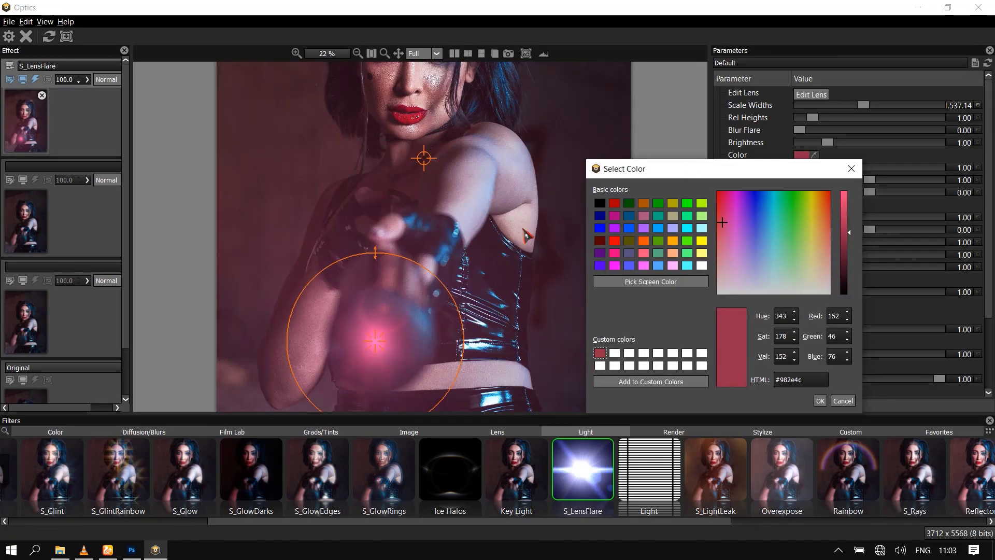
- Tint the flare light blue from a screen-picked colour and position the Transom 47 window light
click(650, 281)
click(583, 469)
click(650, 381)
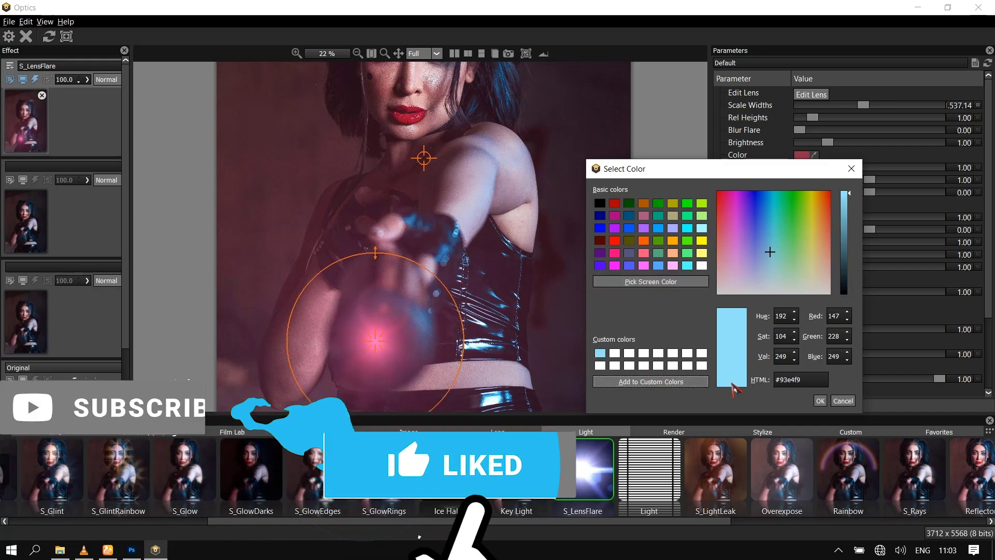
click(820, 401)
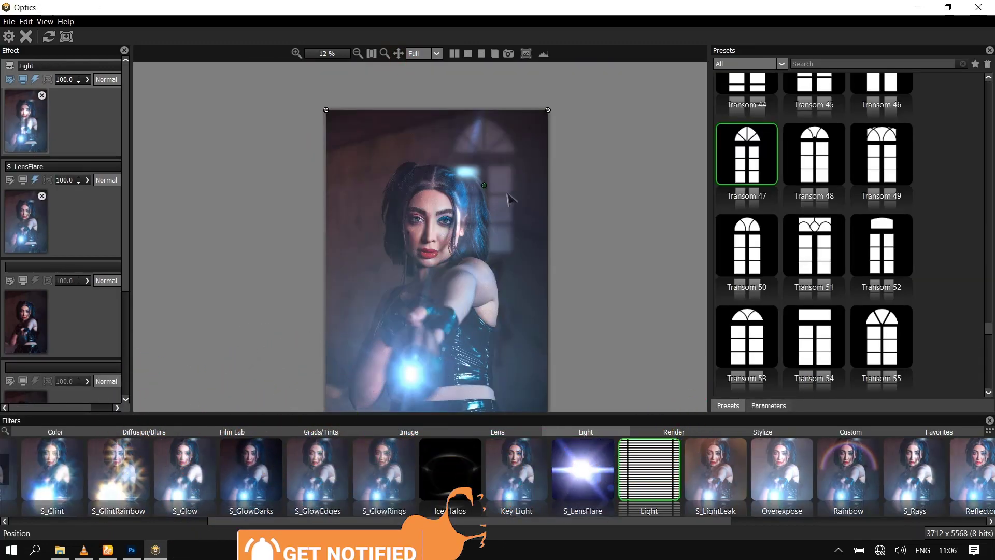
drag(509, 197, 522, 197)
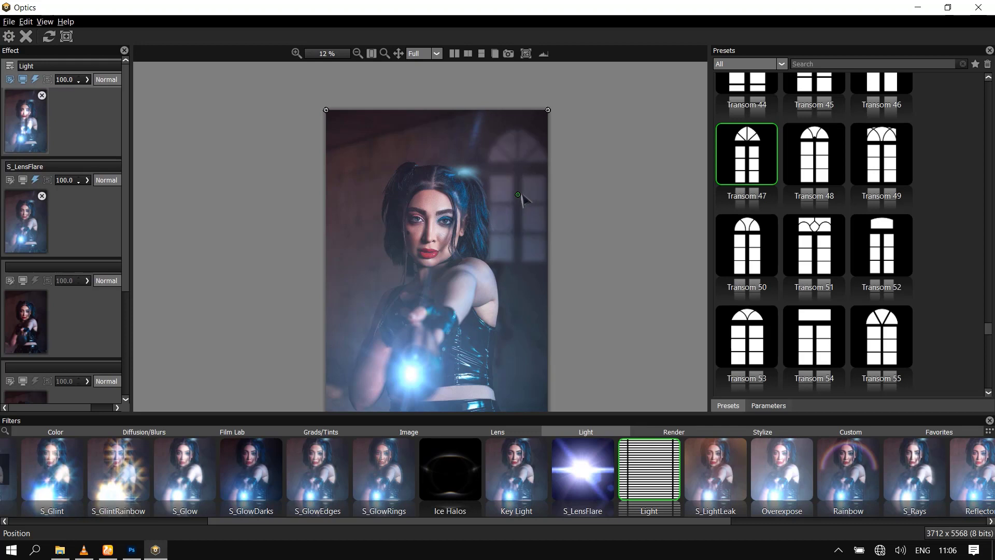
click(769, 406)
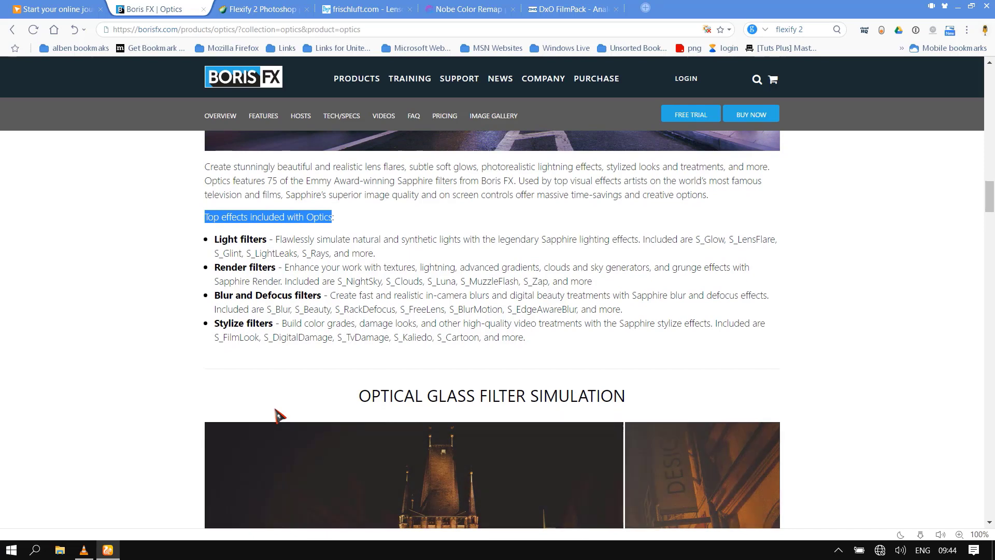
- Scroll past the film stocks section to masking tools and highlight its description sentence
scroll(279, 416, down, 2)
scroll(279, 415, up, 1)
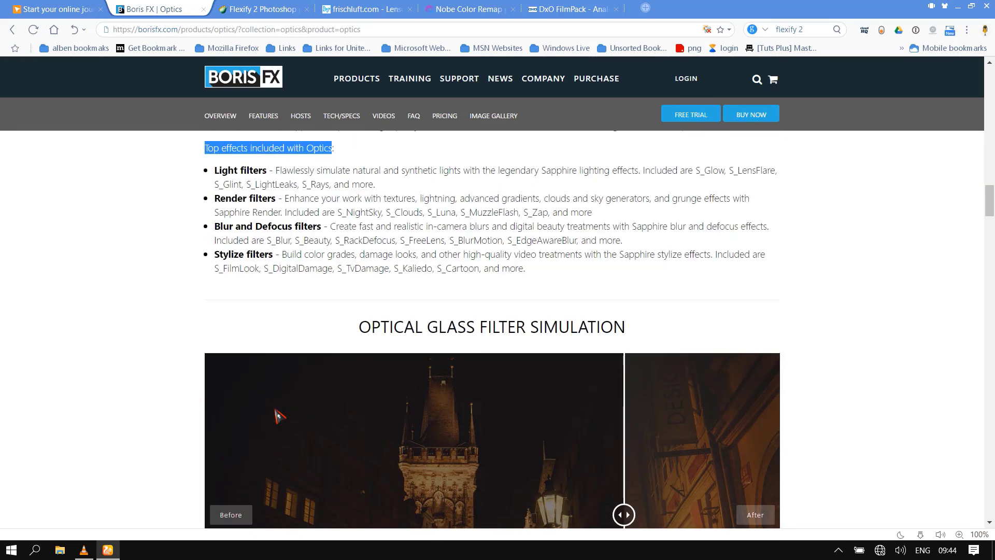
scroll(207, 309, down, 1)
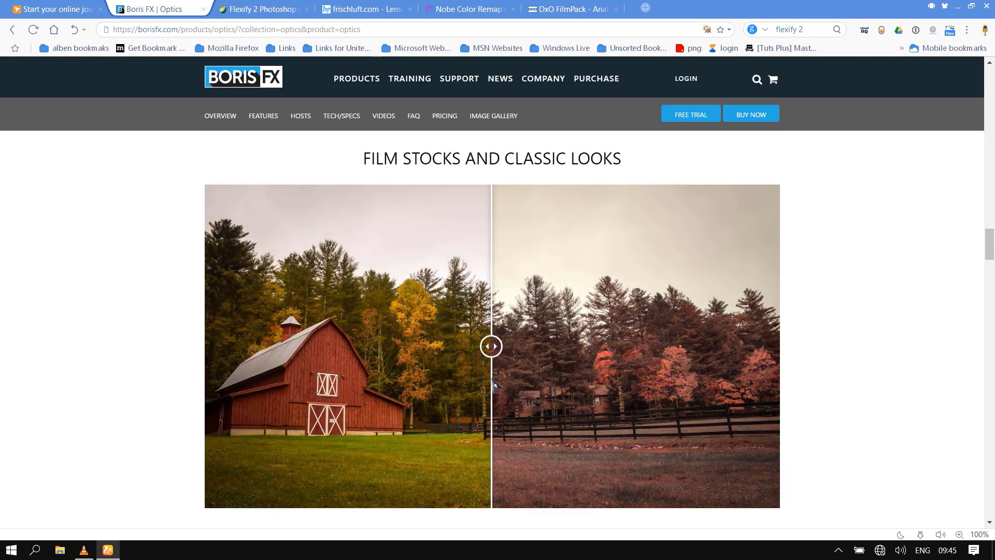
scroll(494, 384, down, 3)
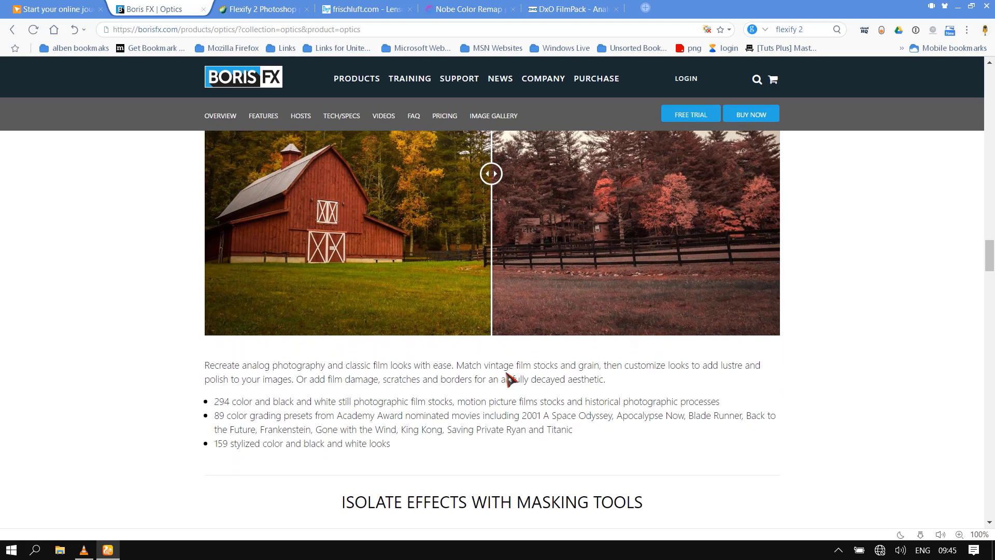
scroll(510, 379, down, 1)
drag(214, 367, 602, 367)
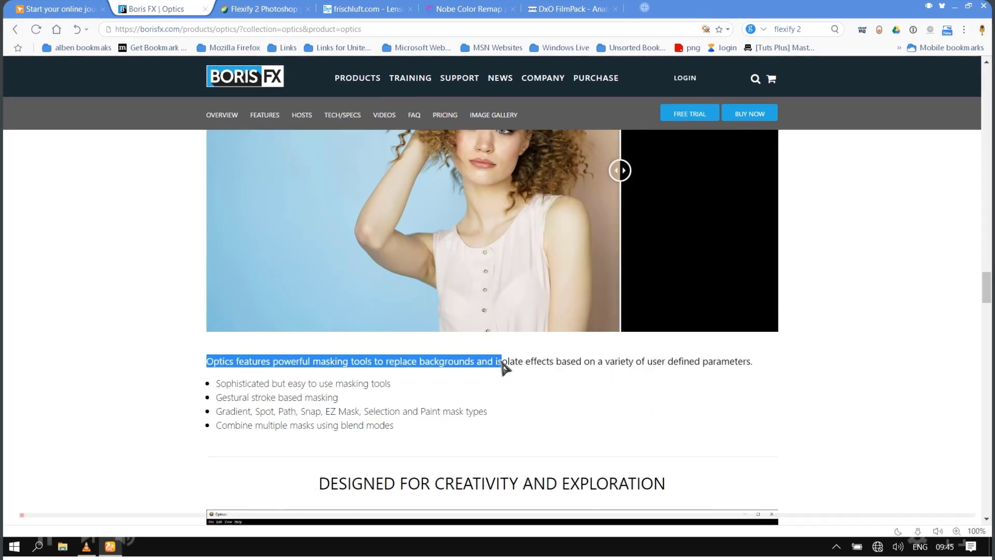
drag(507, 368, 573, 372)
drag(548, 301, 689, 304)
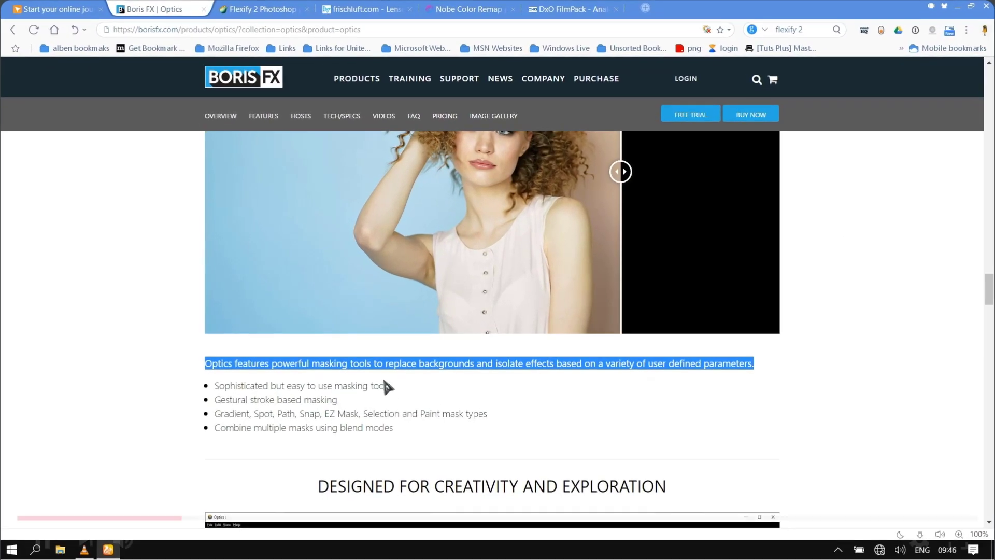